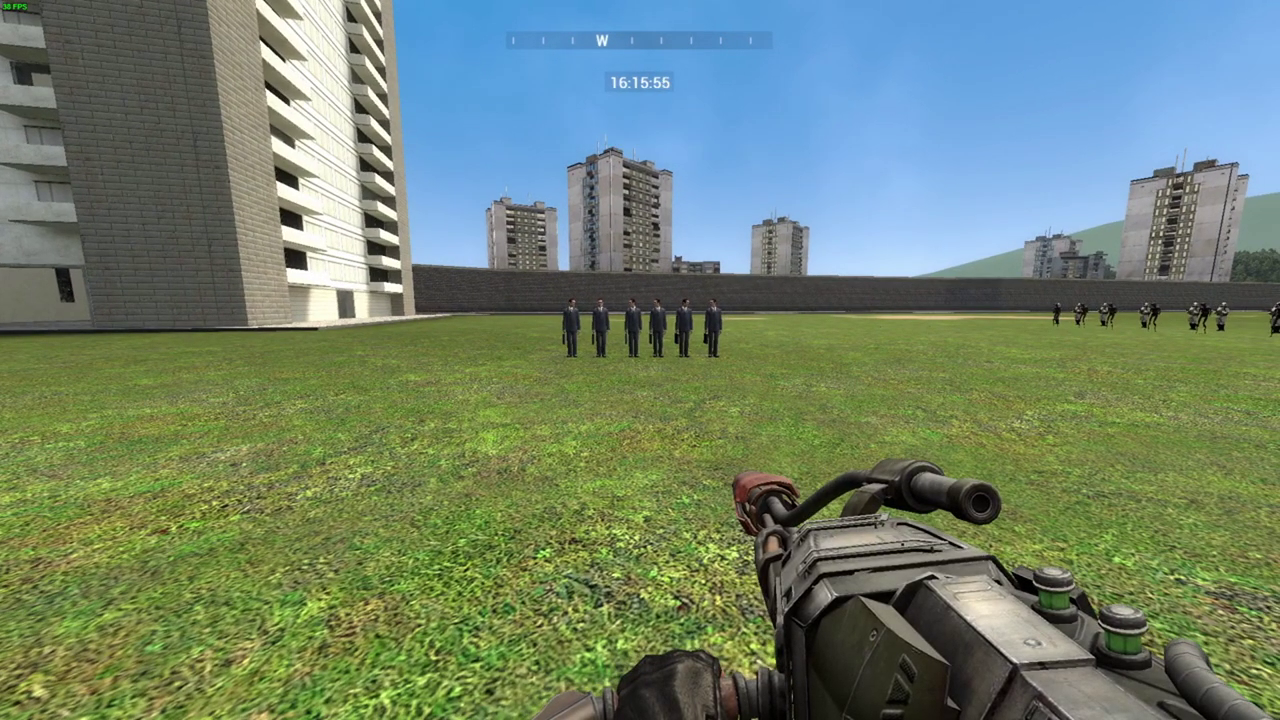
# - Glance at the spawn menu, then walk up to the row of six G-Man NPCs
pyautogui.press('q')
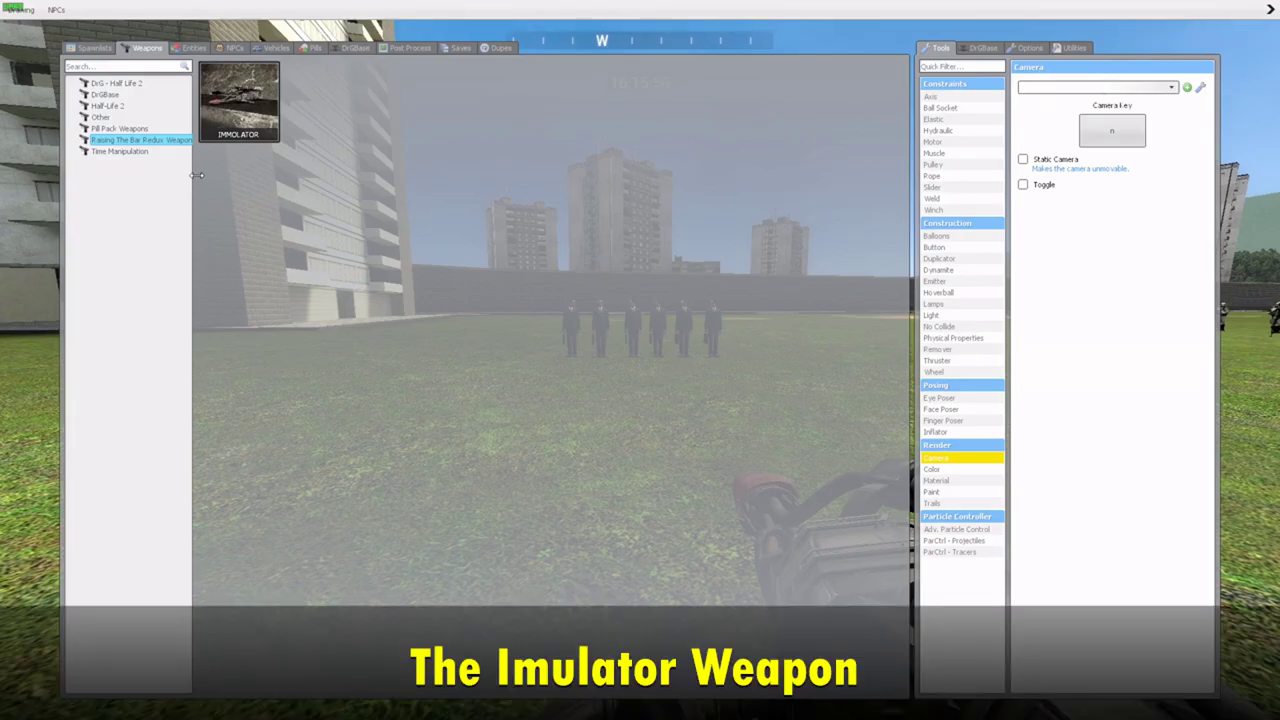
pyautogui.press('q')
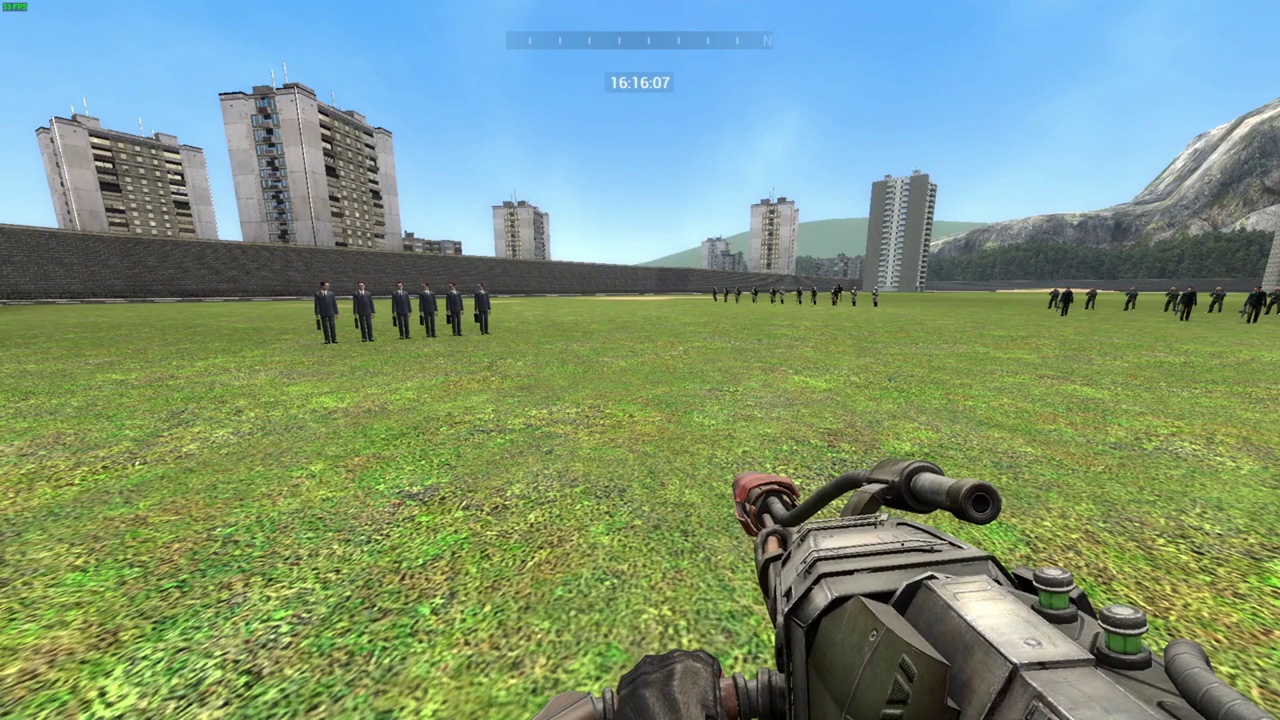
pyautogui.press('w')
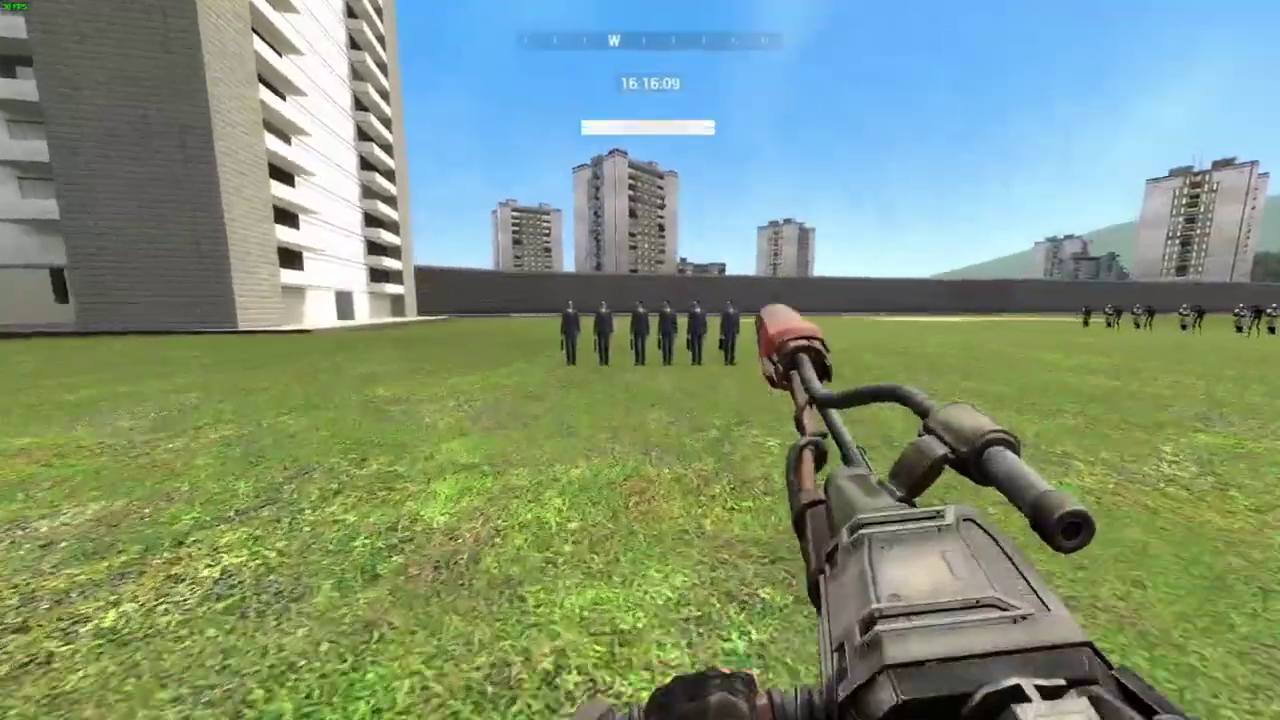
pyautogui.press('w')
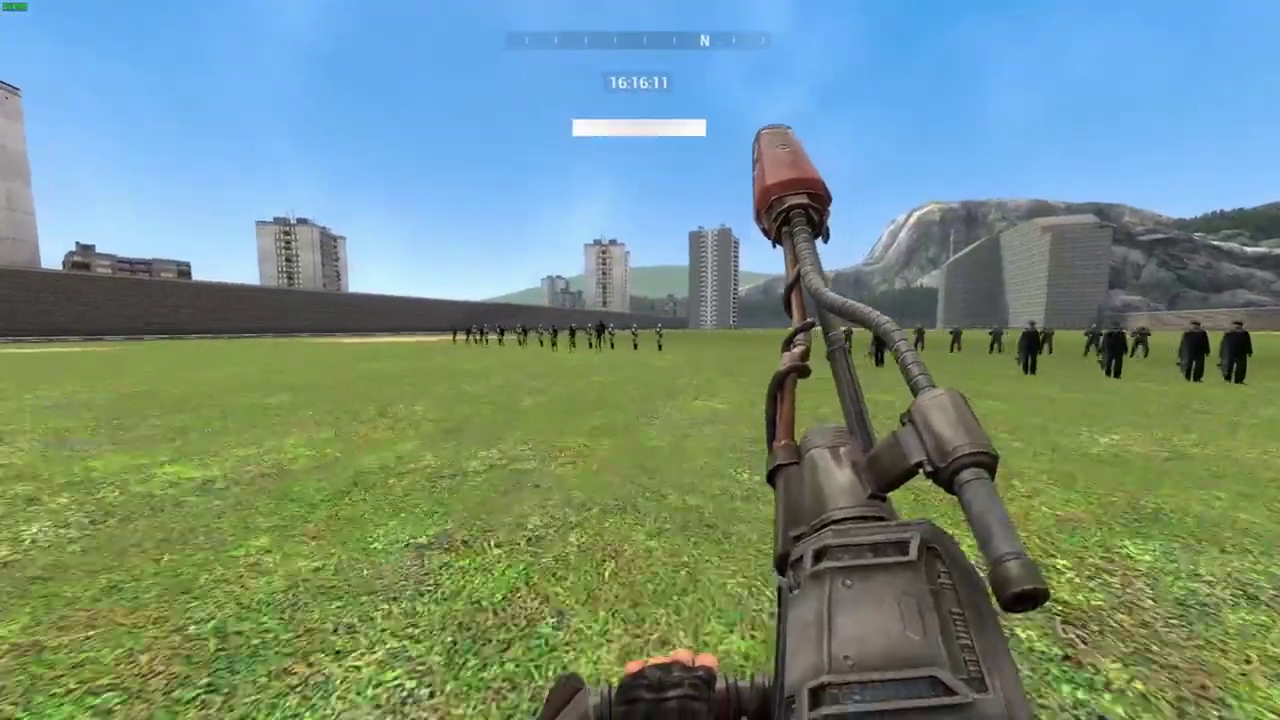
pyautogui.press('w')
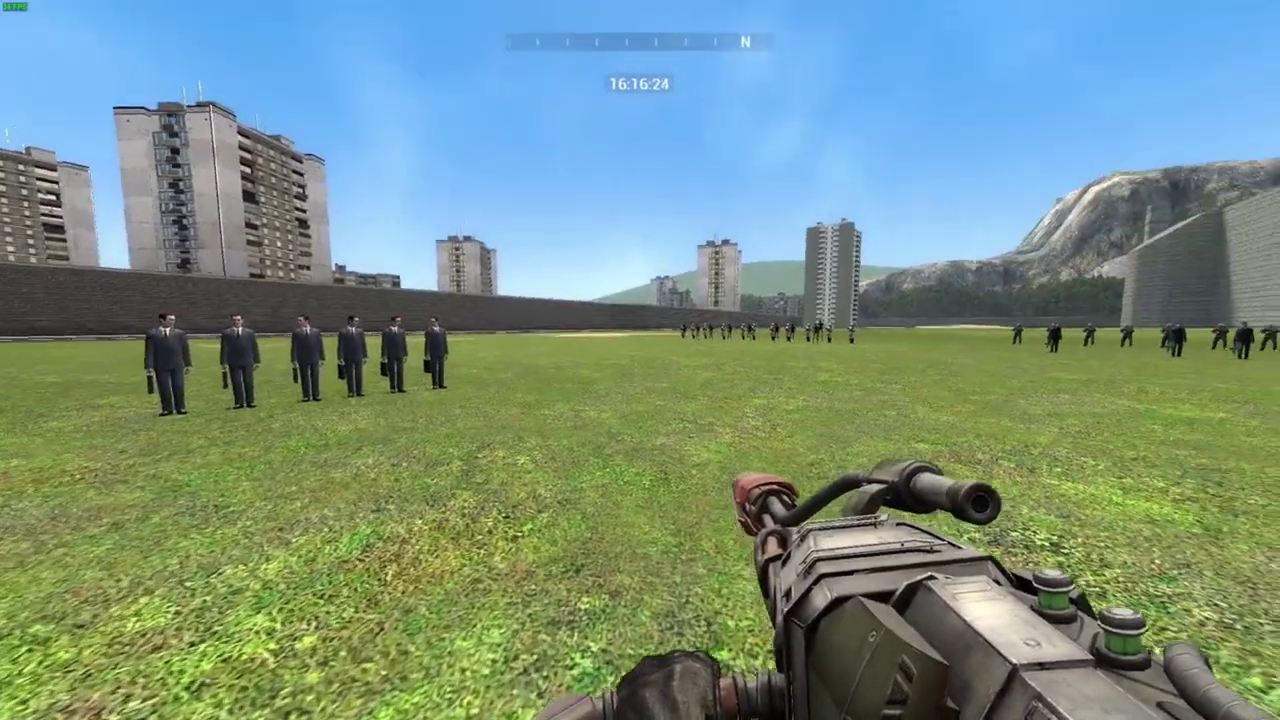
# - Spray green flames at the six G-Man NPCs until all collapse burning
pyautogui.click(640, 360)
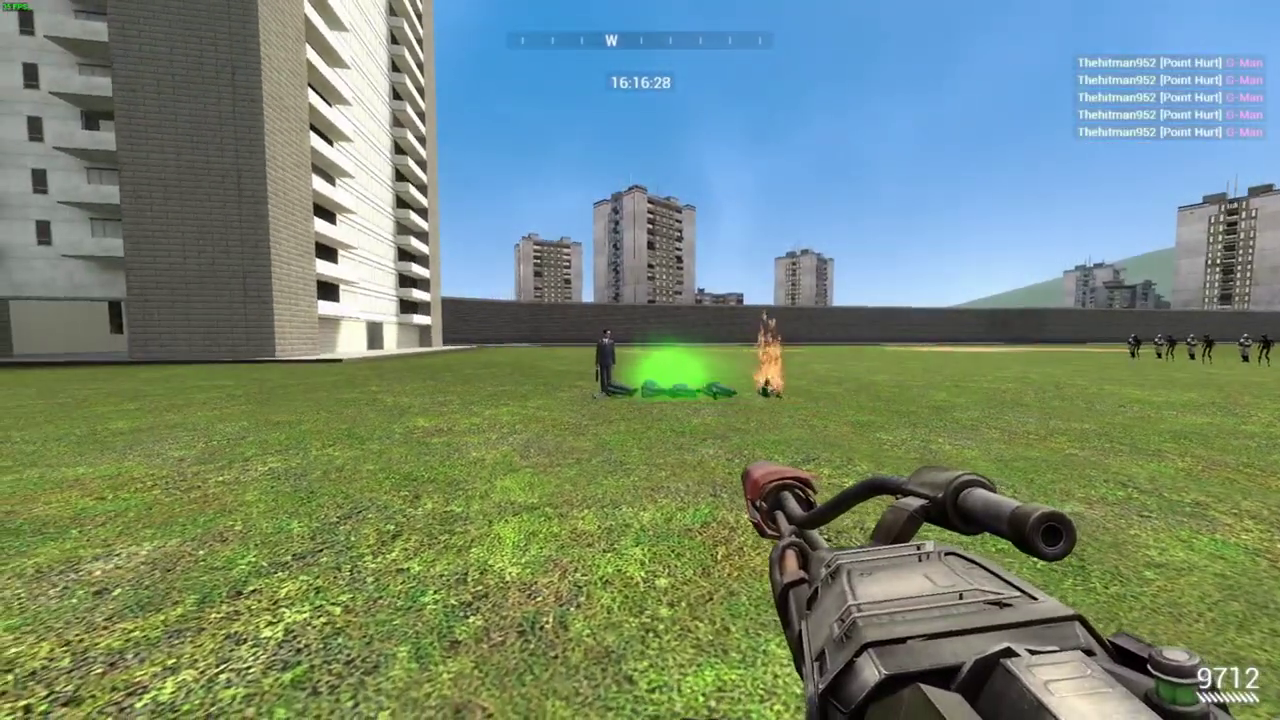
pyautogui.click(640, 360)
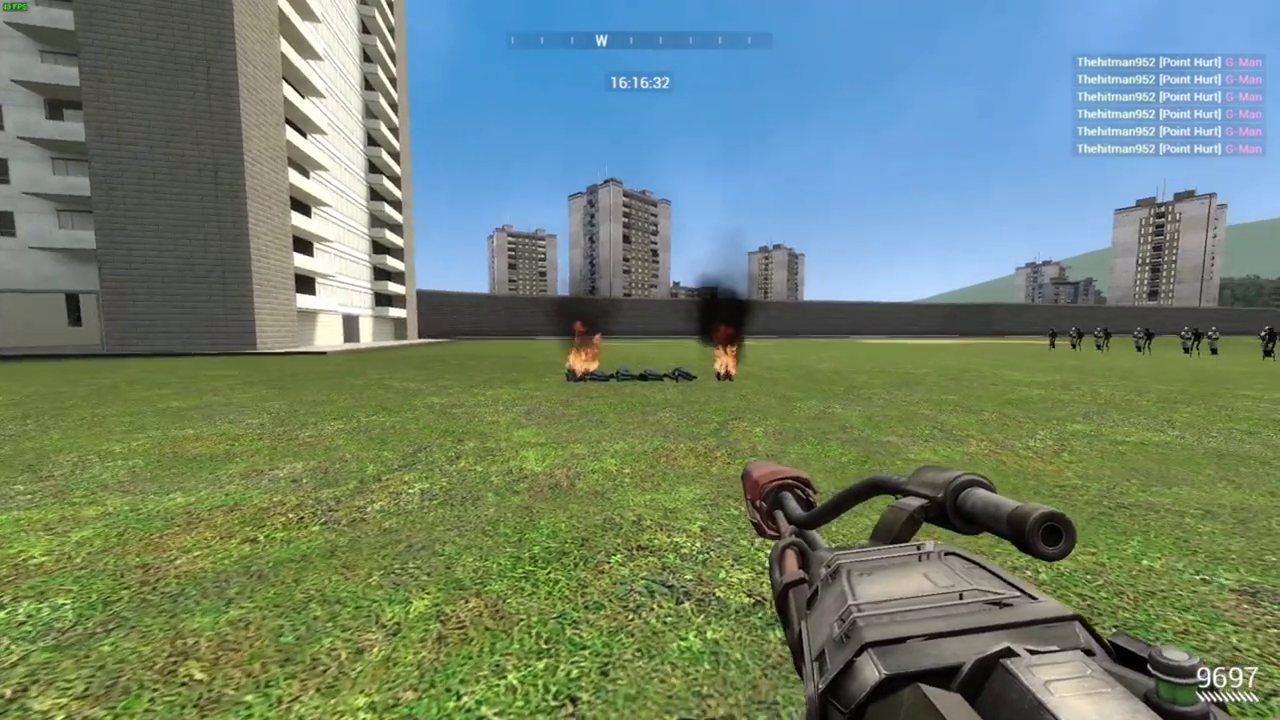
pyautogui.click(640, 360)
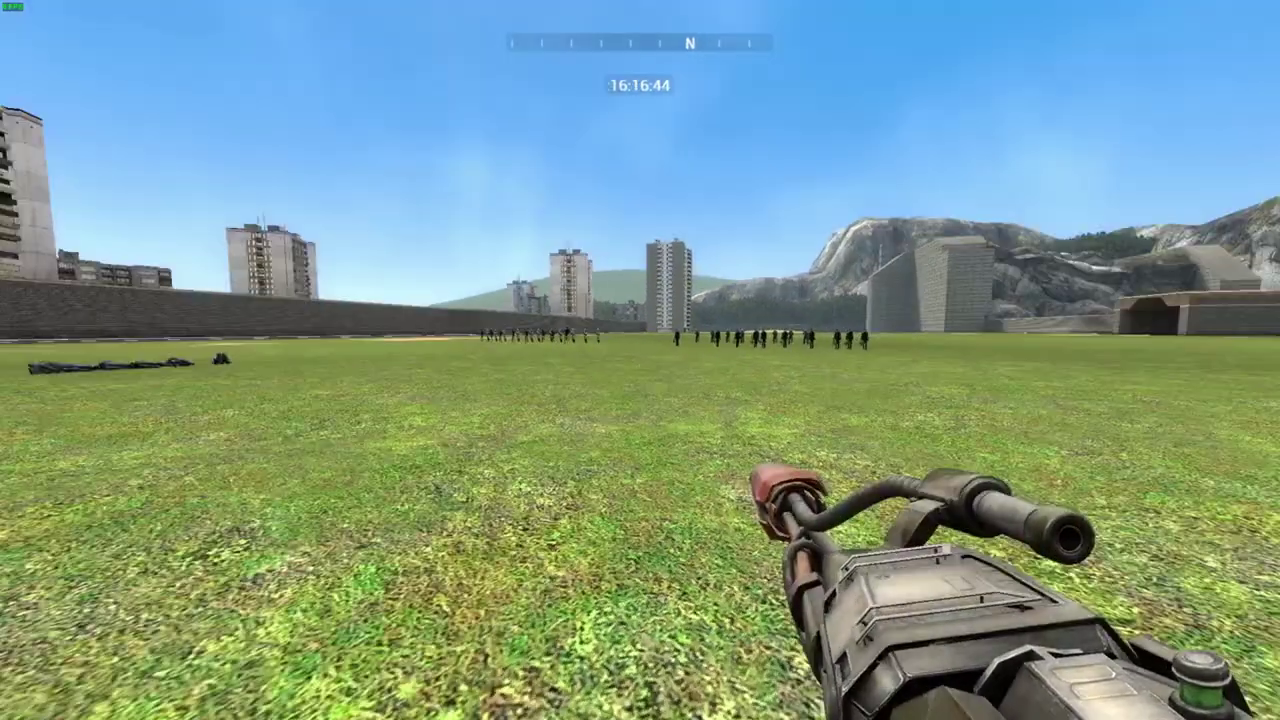
pyautogui.scroll(-1, 640, 360)
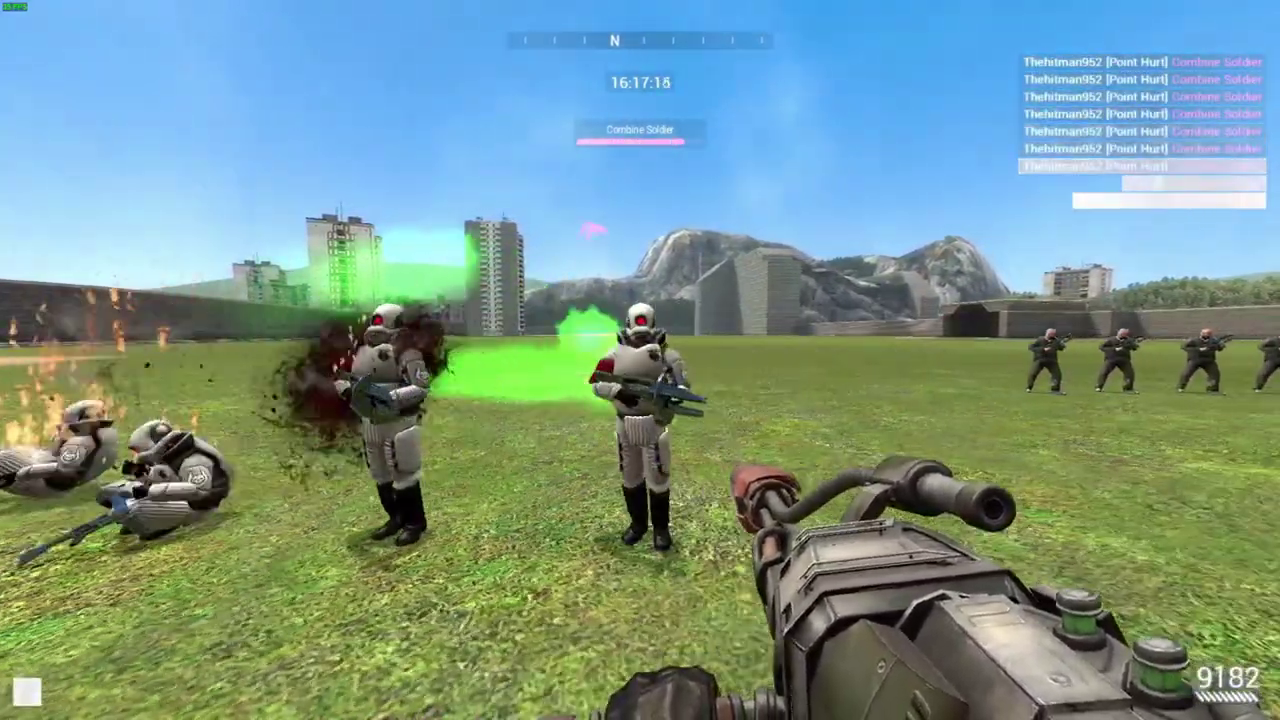
# - Burn the Combine soldier line and the Stalker row, then approach the Citizens
pyautogui.click(640, 360)
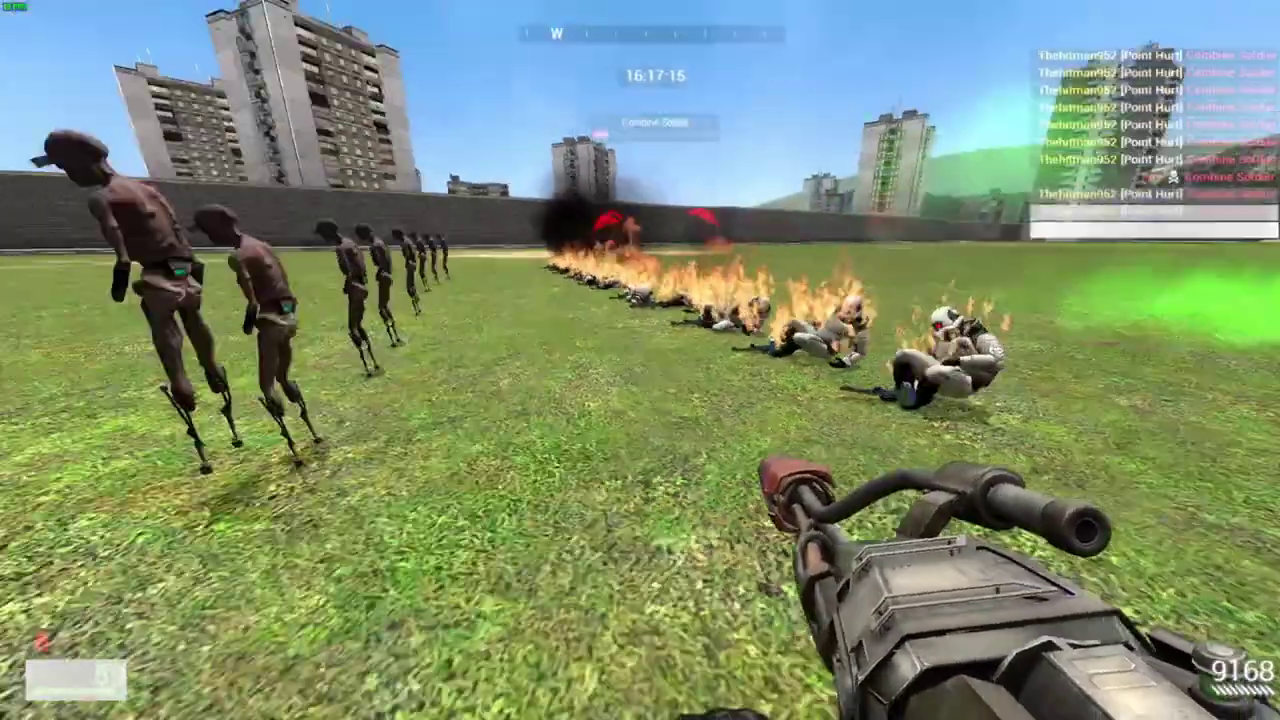
pyautogui.scroll(-1, 640, 360)
pyautogui.scroll(-1, 640, 360)
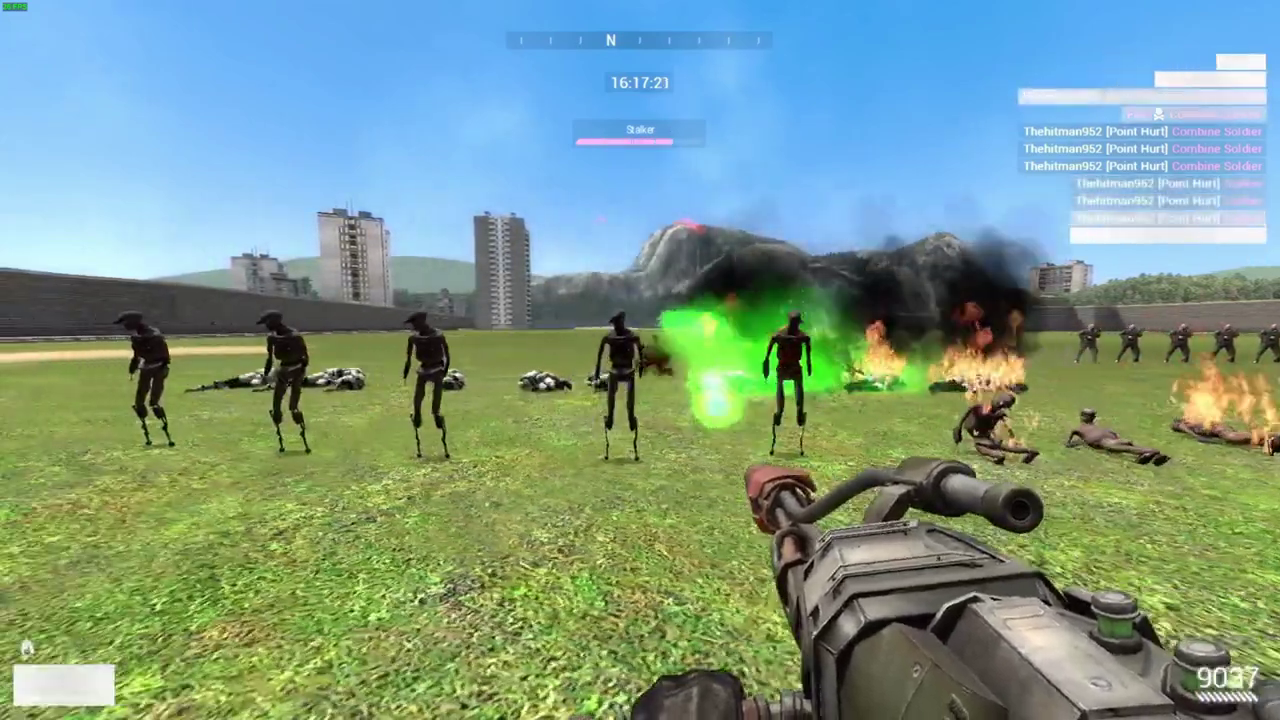
pyautogui.click(640, 360)
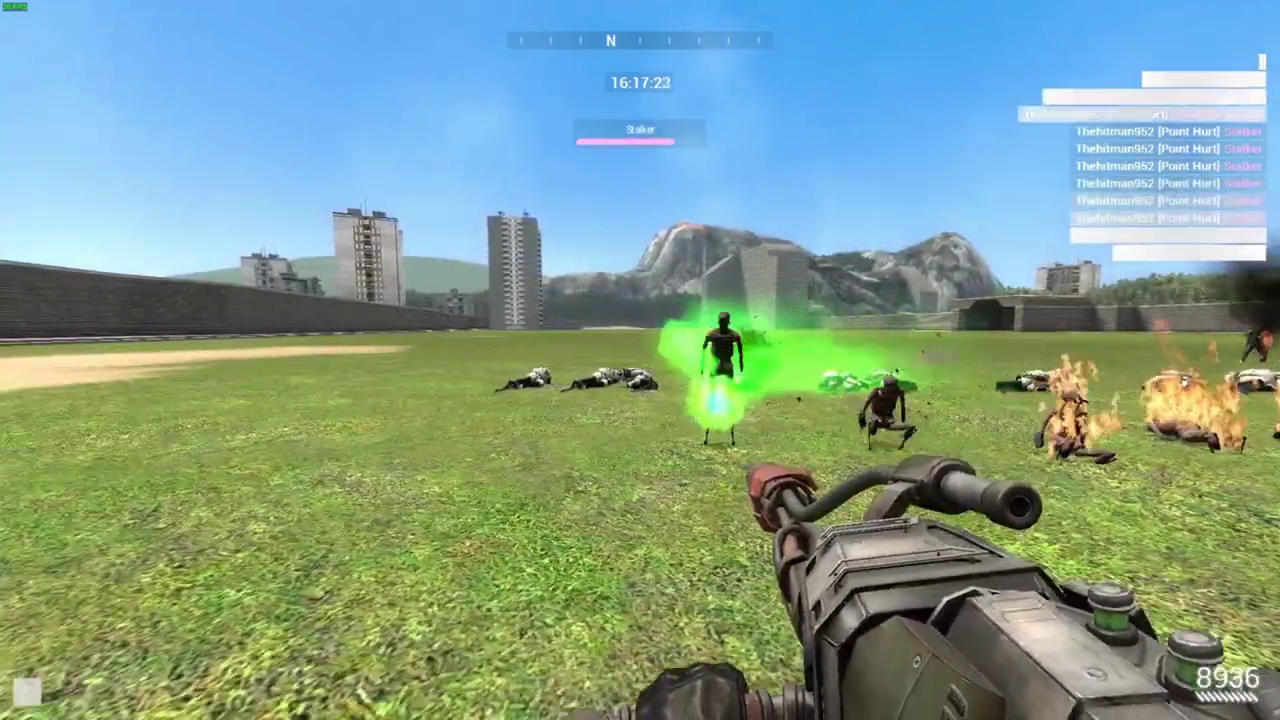
pyautogui.click(640, 360)
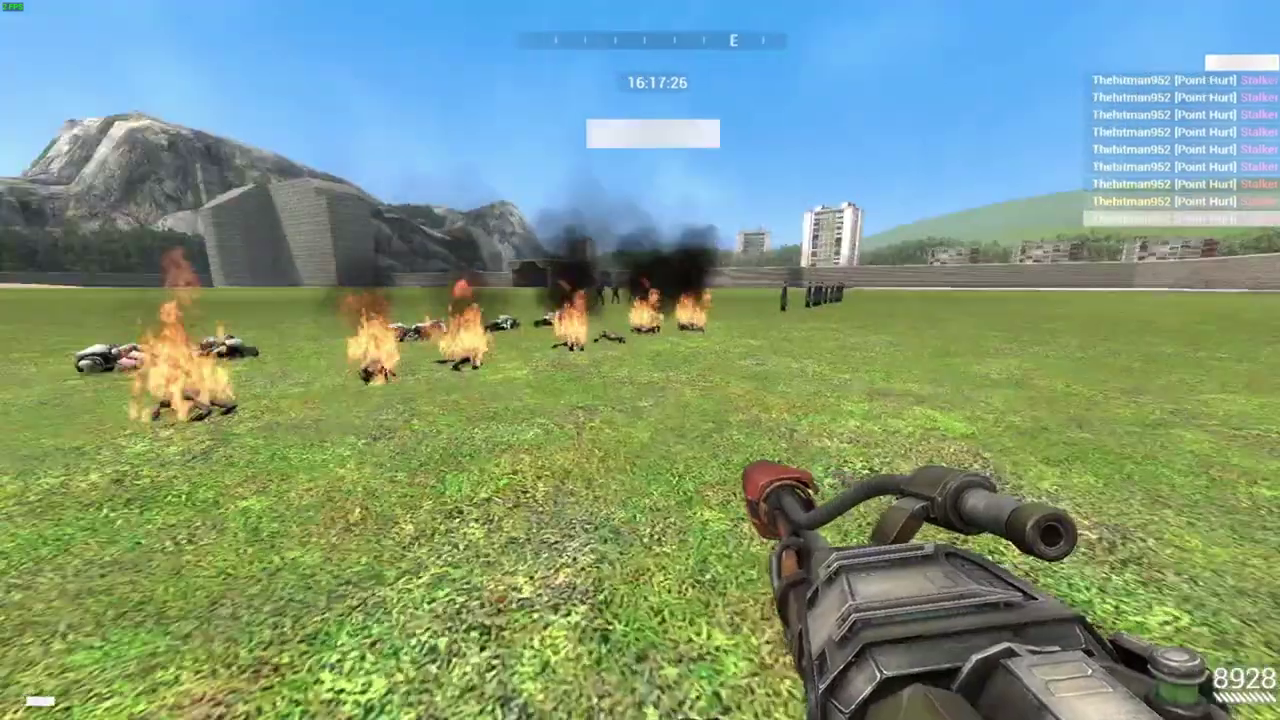
pyautogui.press('q')
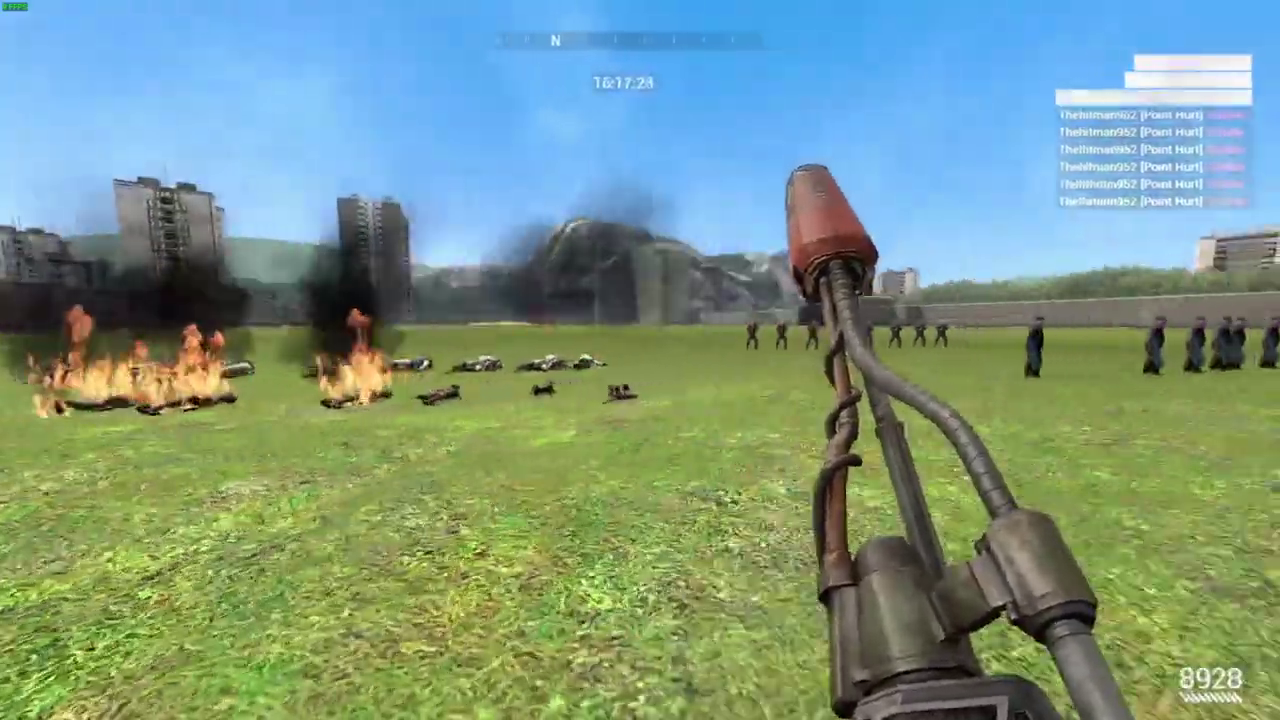
pyautogui.press('w')
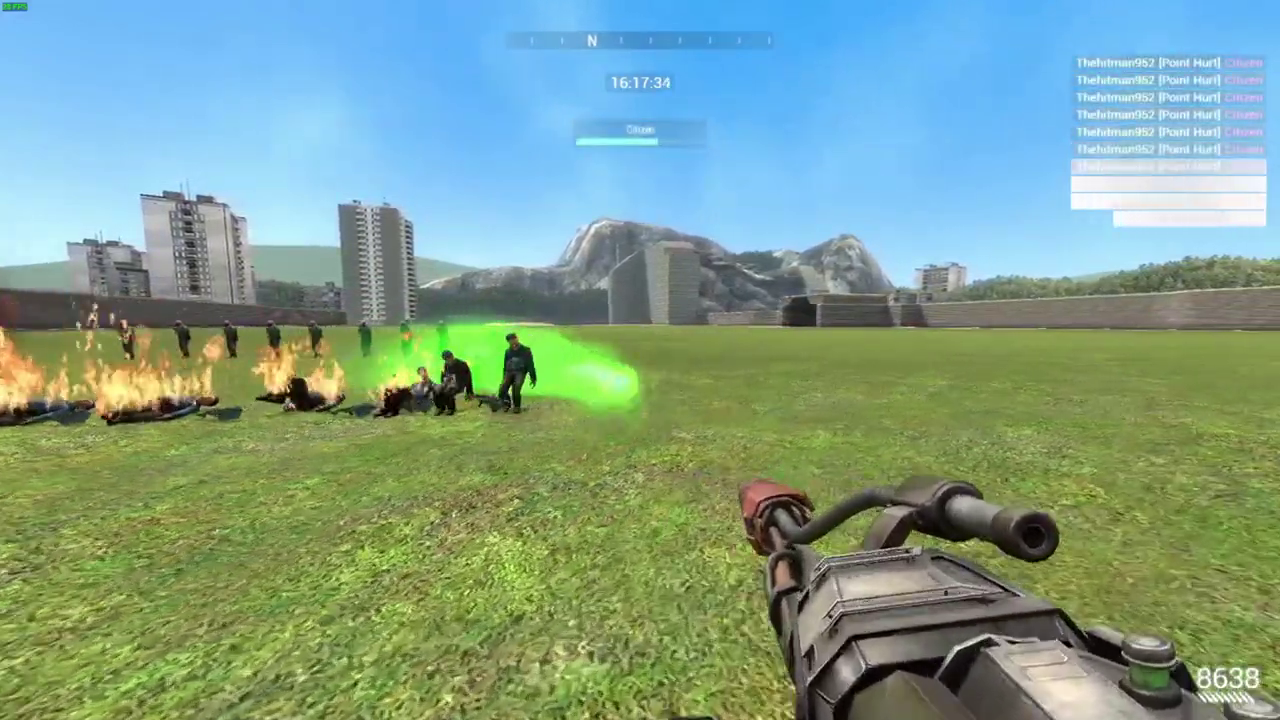
pyautogui.scroll(-1, 640, 360)
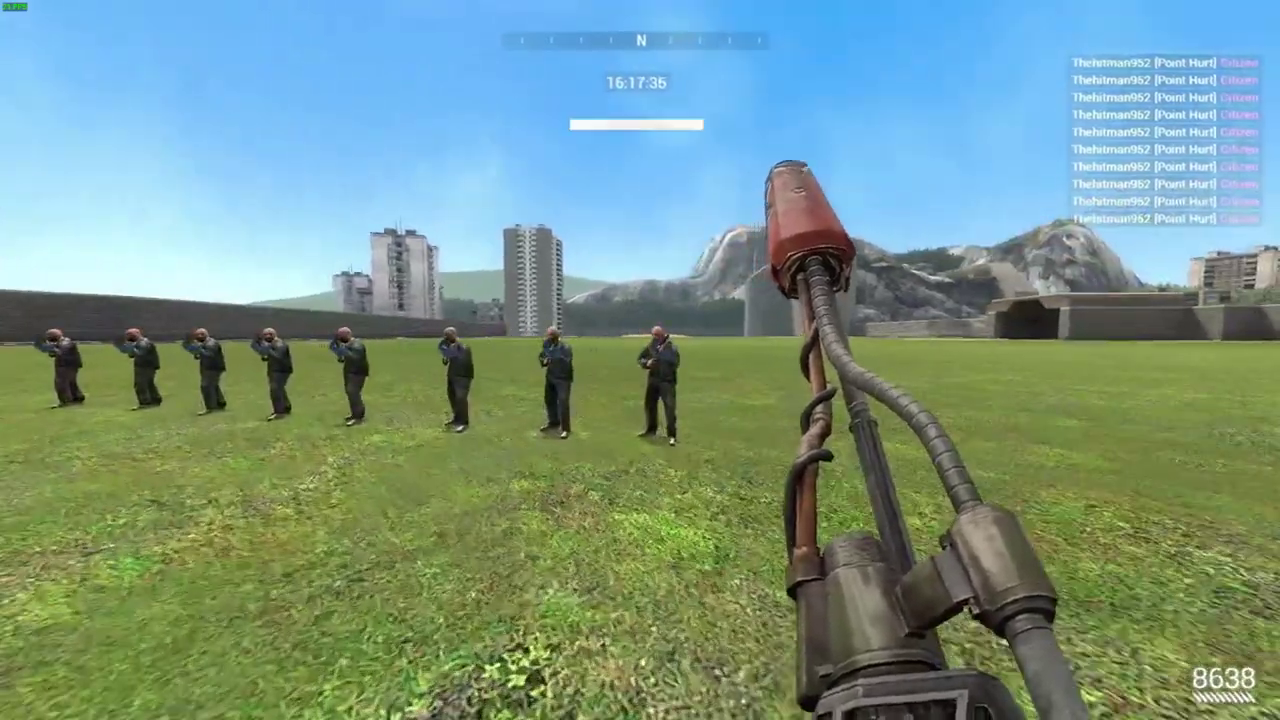
# - Burn the Citizen line and Father Grigori NPCs, then respawn after being killed
pyautogui.press('w')
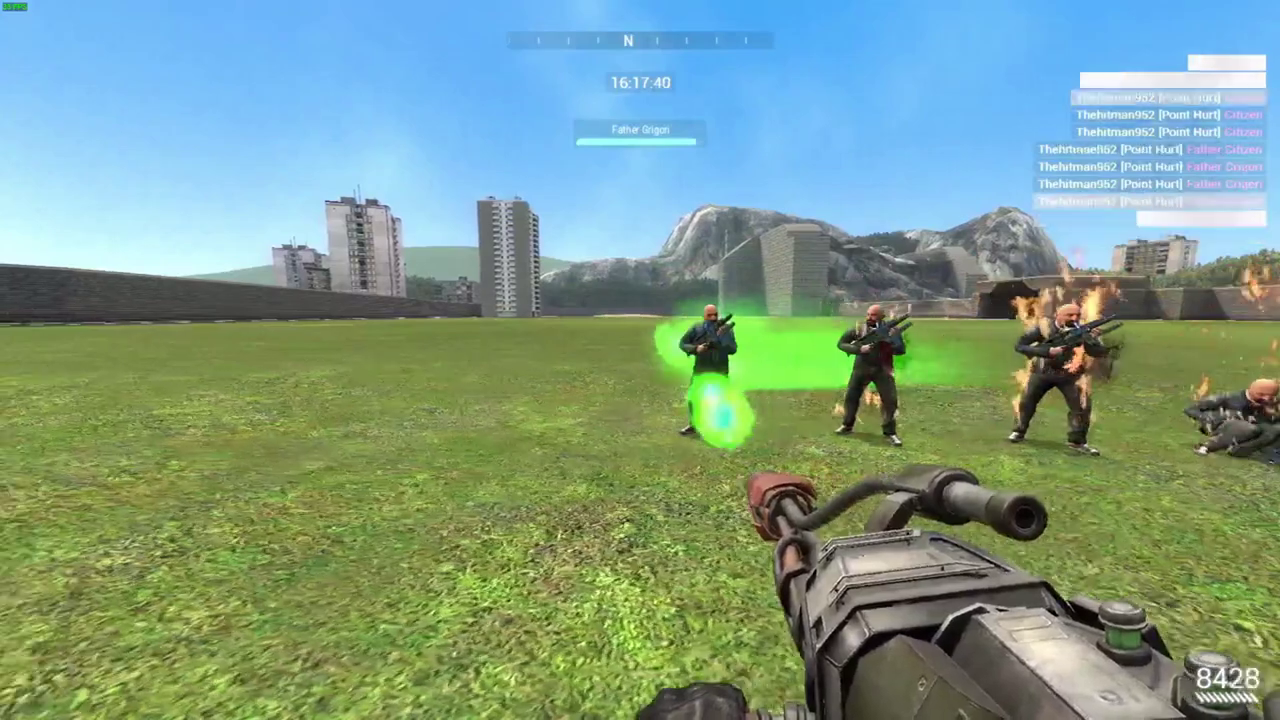
pyautogui.click(640, 360)
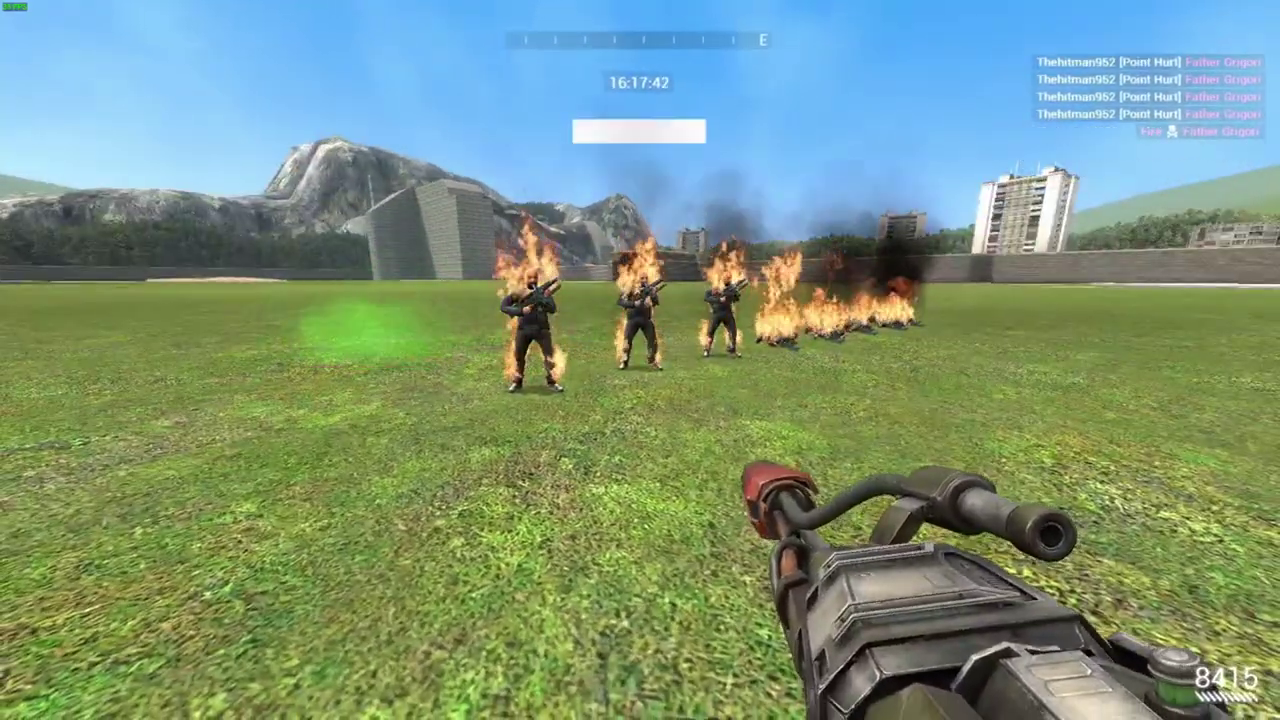
pyautogui.press('w')
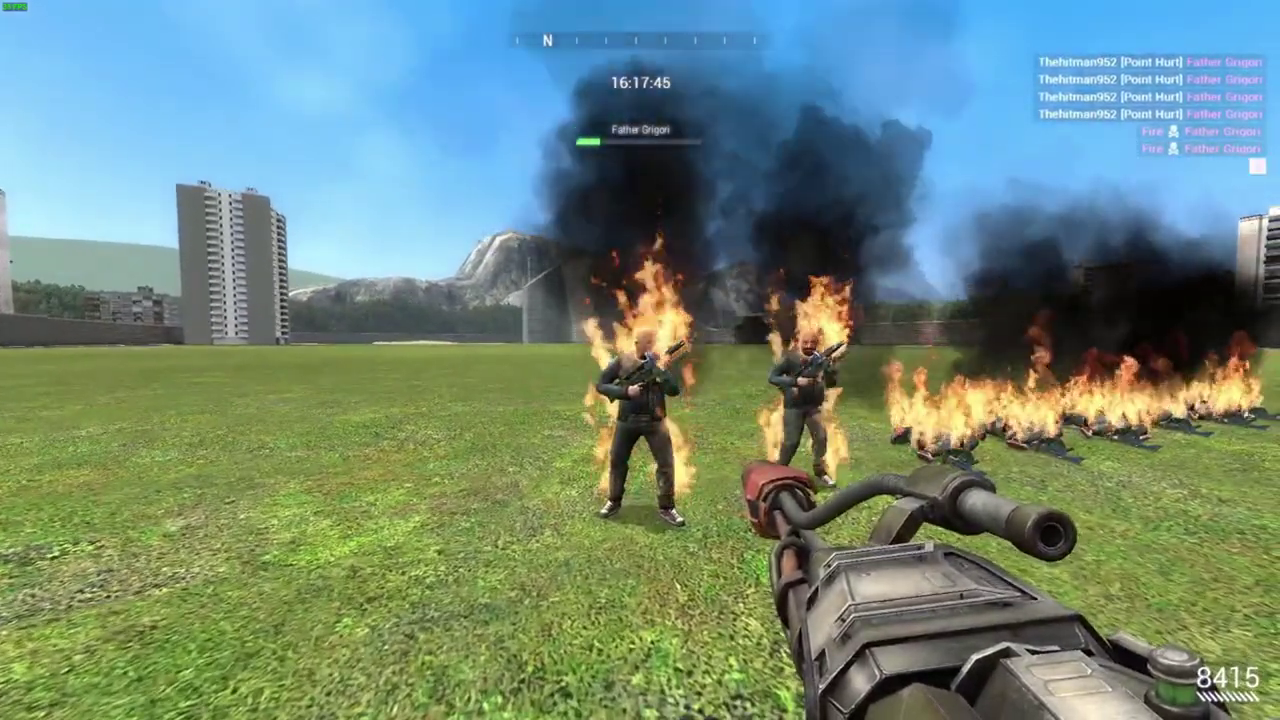
pyautogui.click(640, 360)
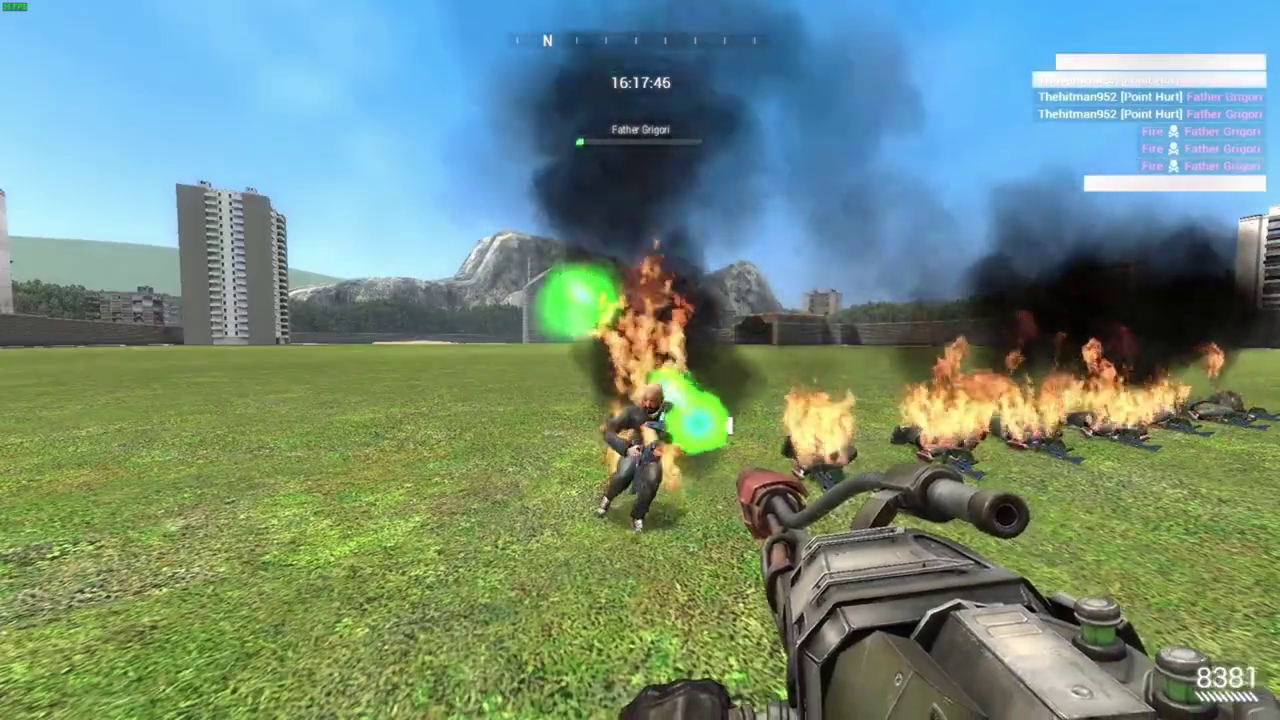
pyautogui.click(640, 360)
pyautogui.click(640, 360)
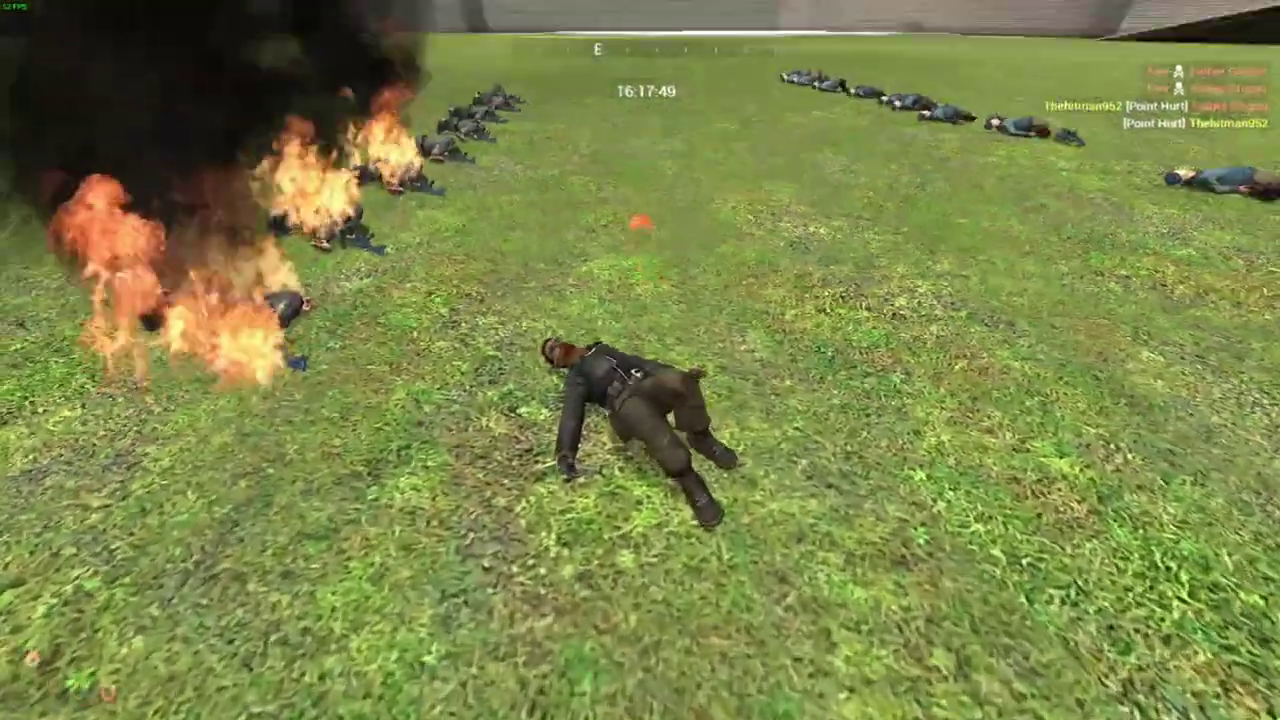
pyautogui.click(640, 360)
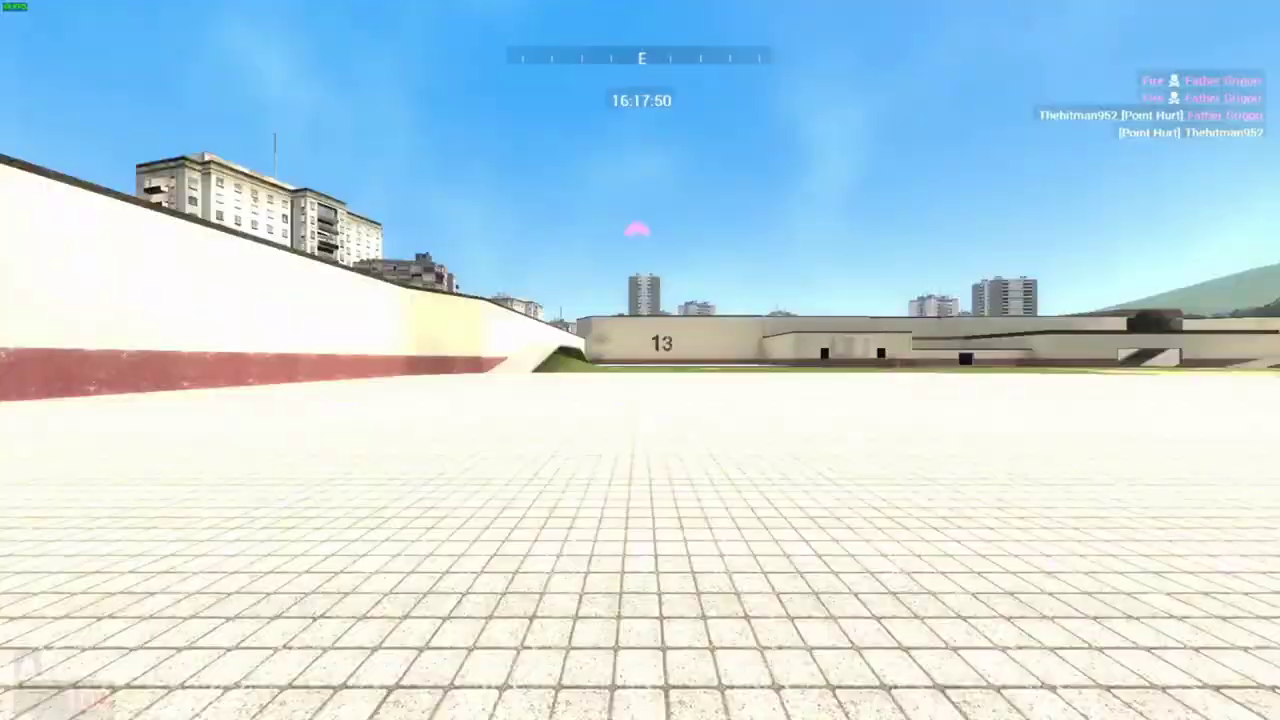
# - Browse the weapon categories through to the Raising The Bar Redux Weapons list
pyautogui.press('q')
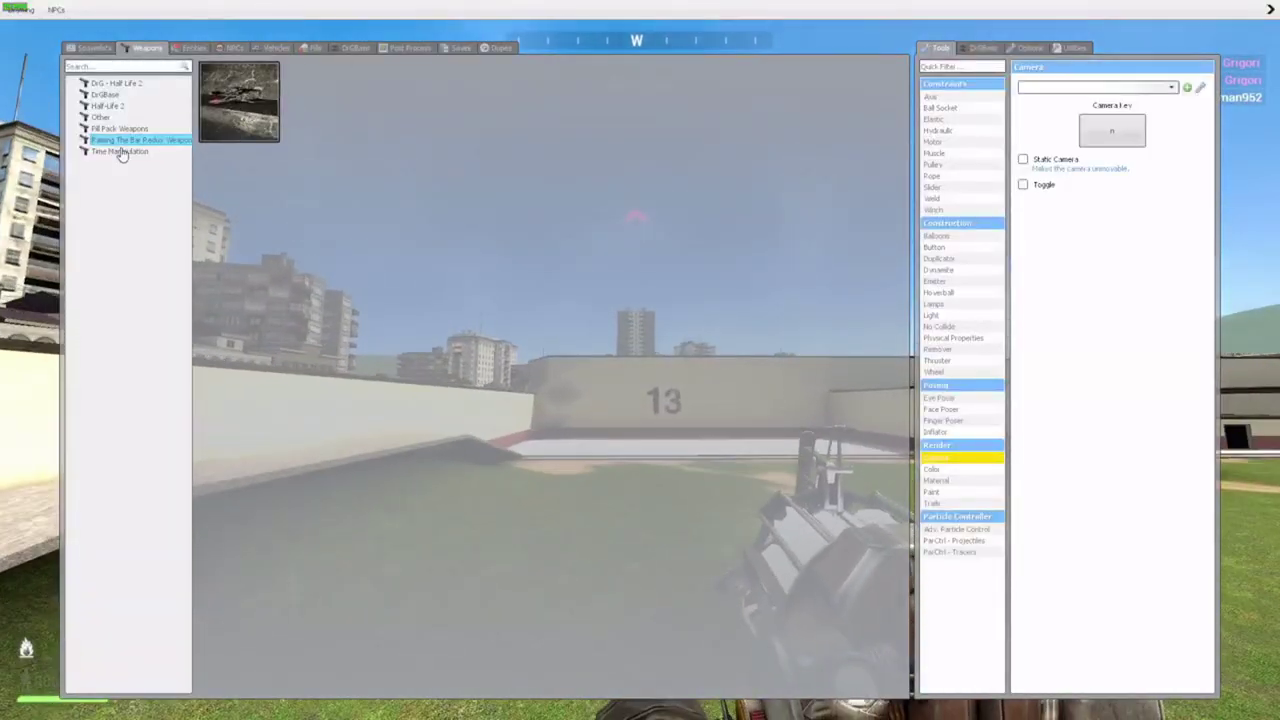
pyautogui.click(135, 92)
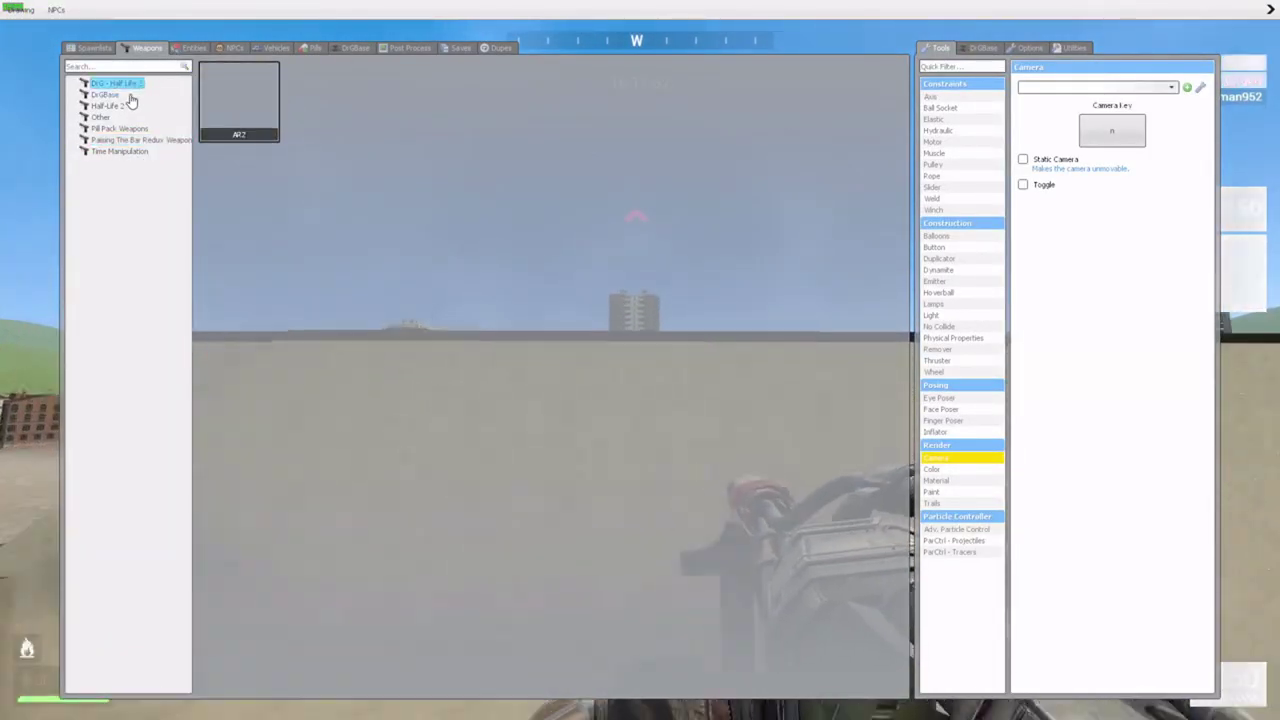
pyautogui.press('q')
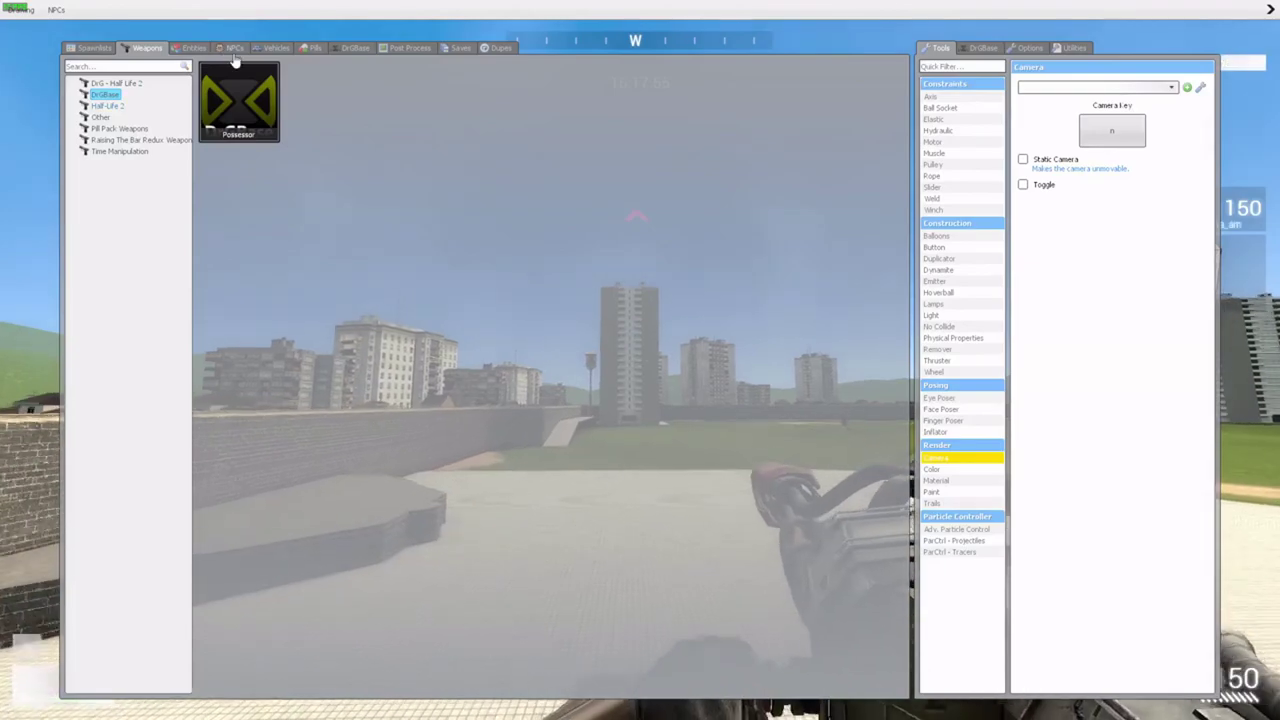
pyautogui.click(110, 106)
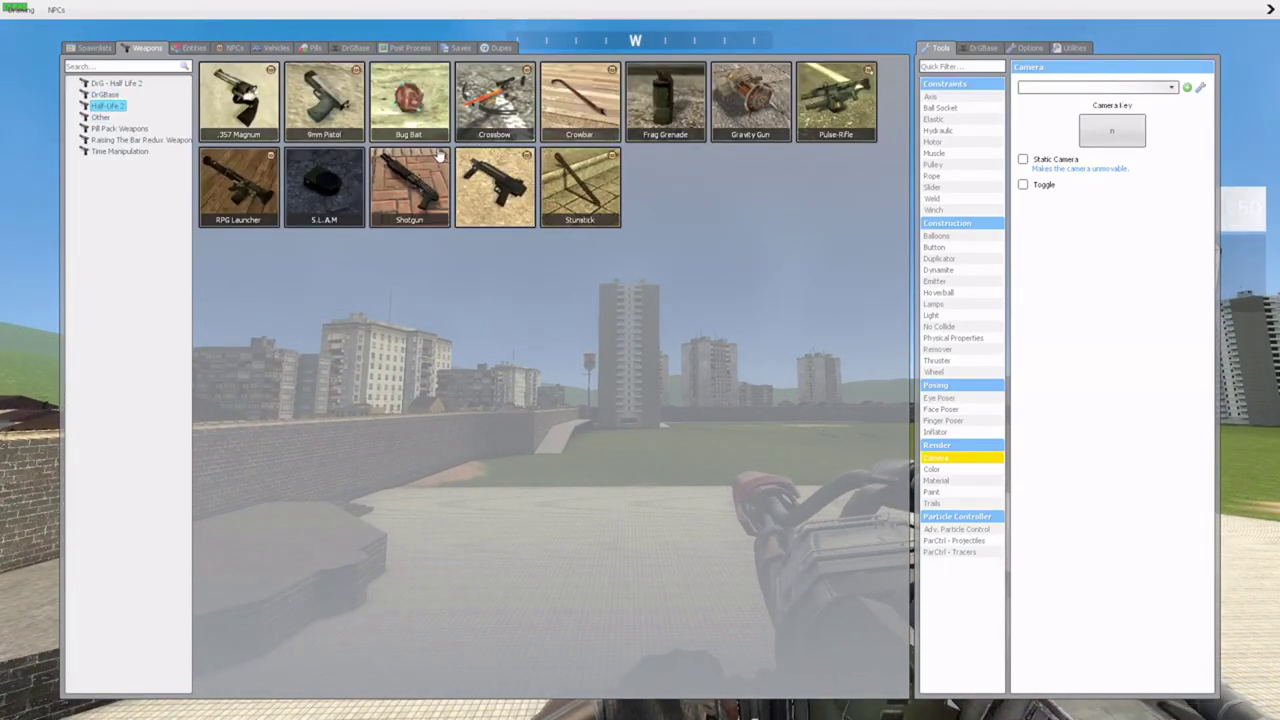
pyautogui.click(98, 117)
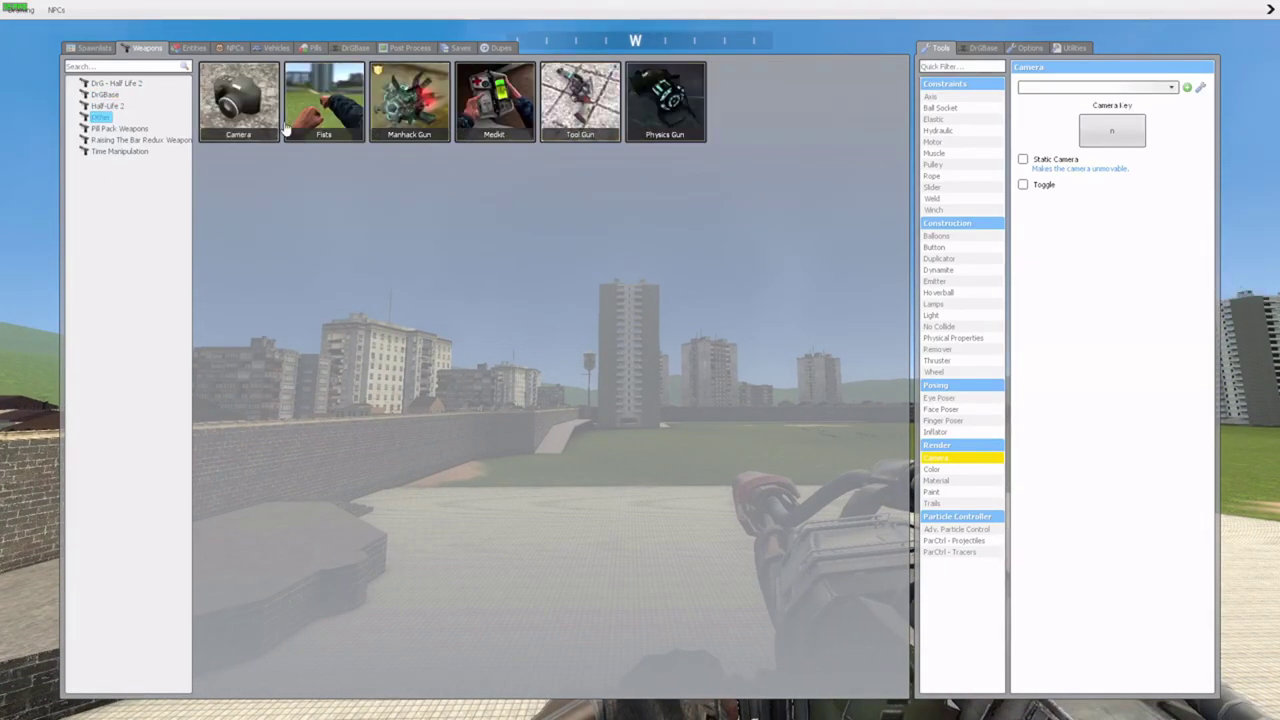
pyautogui.click(110, 140)
pyautogui.press('q')
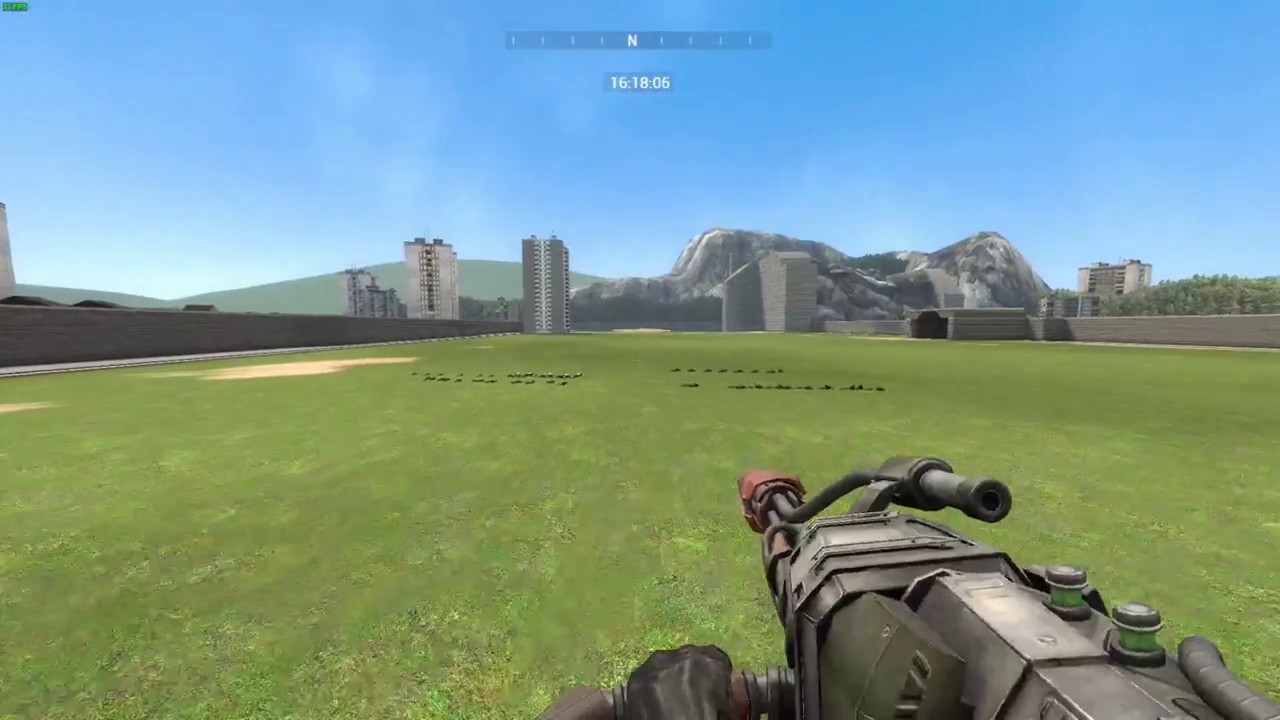
# - Spawn a Medic NPC from the NPCs list and spray it with green gas
pyautogui.press('q')
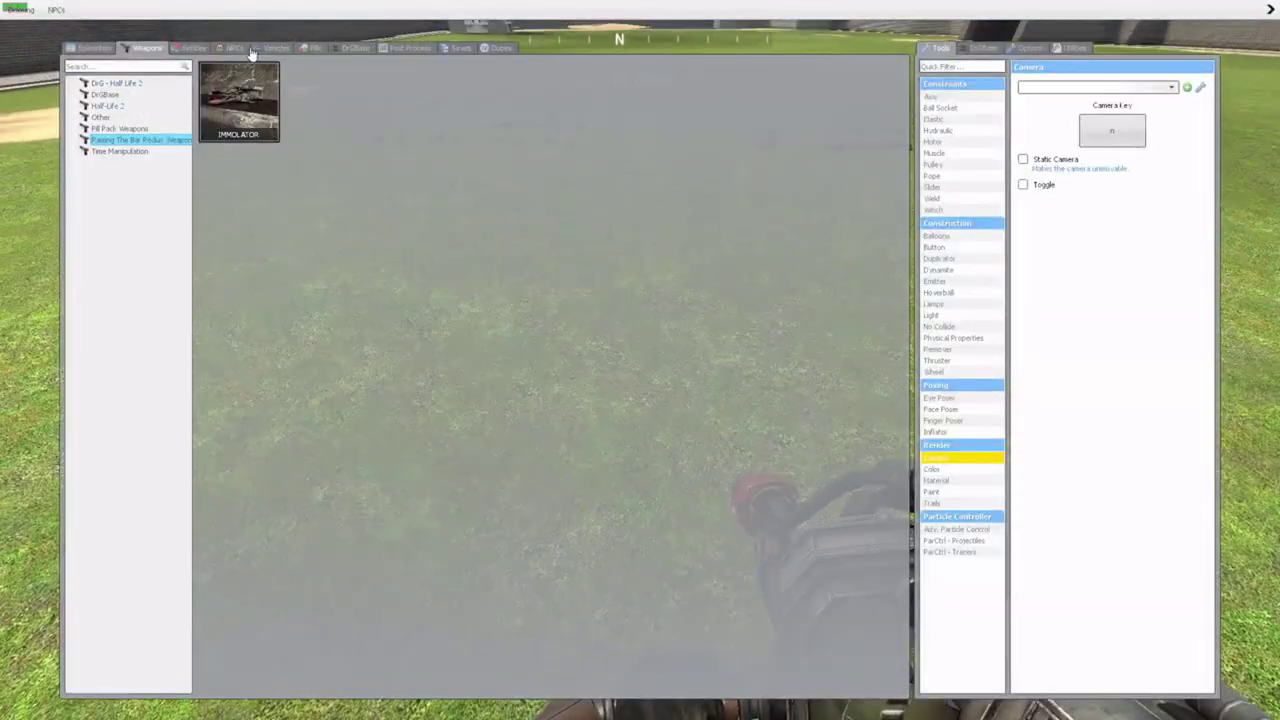
pyautogui.click(234, 48)
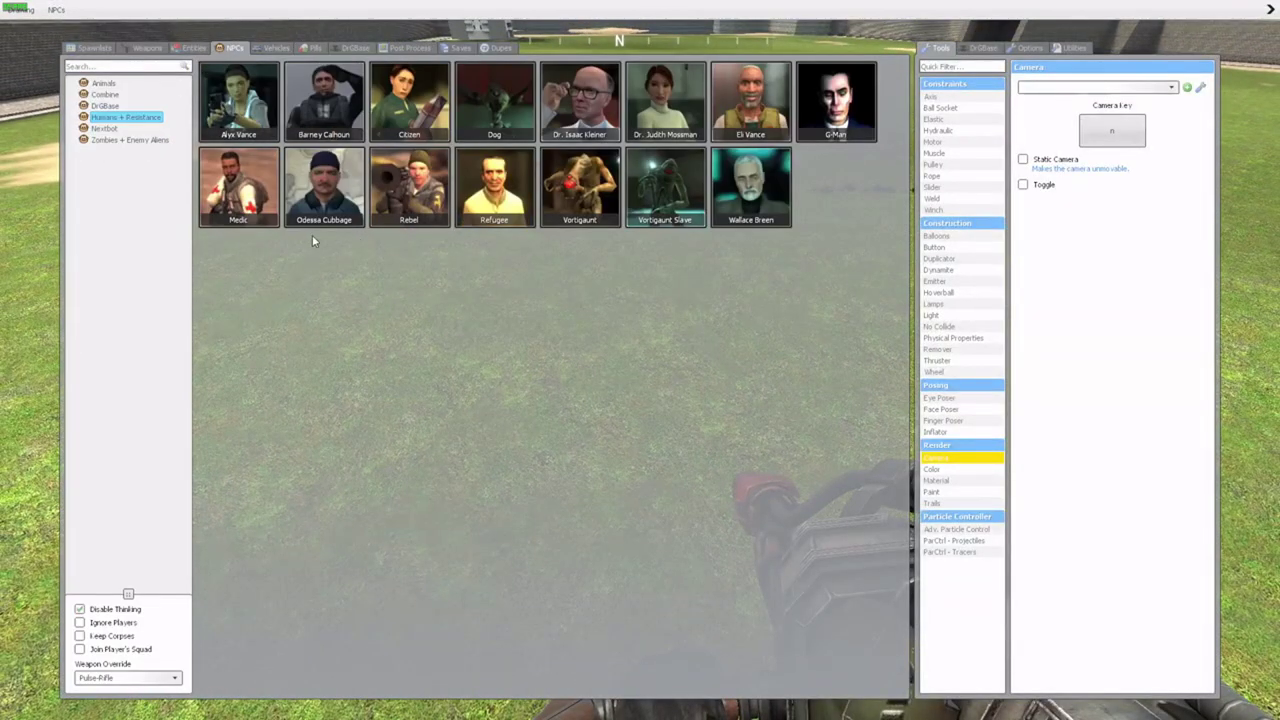
pyautogui.click(224, 218)
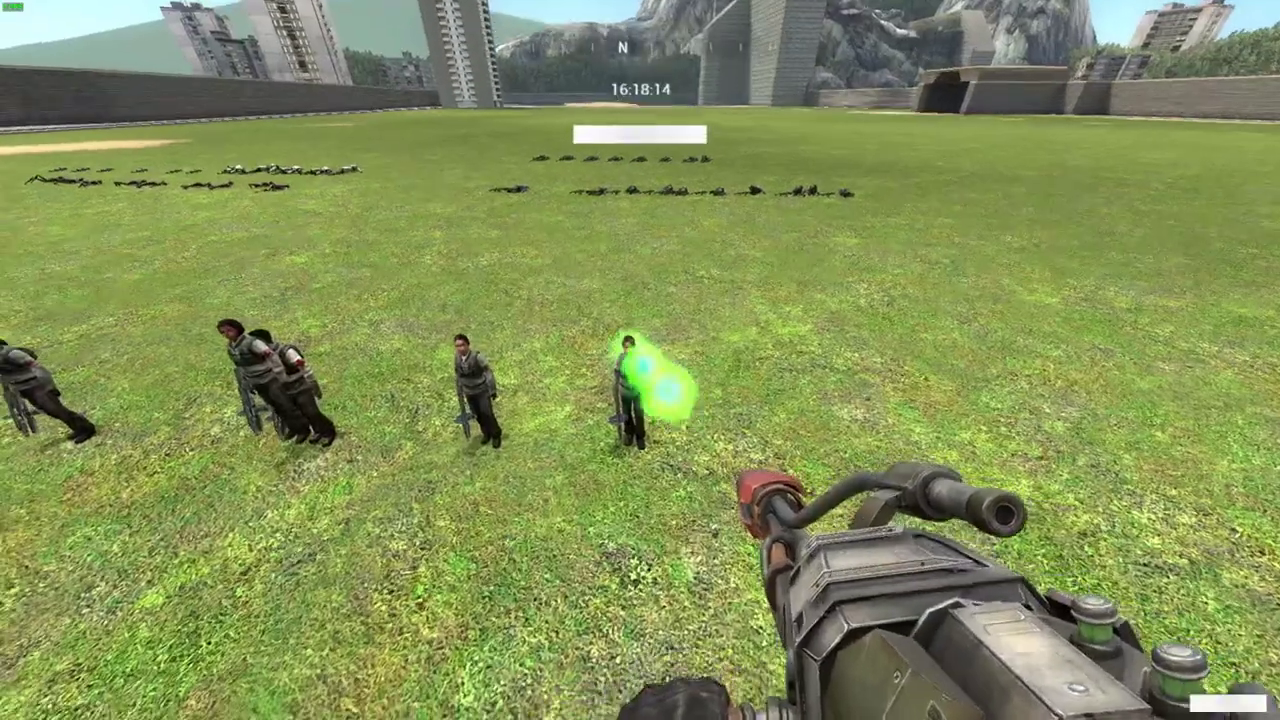
pyautogui.moveTo(640, 360); pyautogui.dragTo(640, 360)
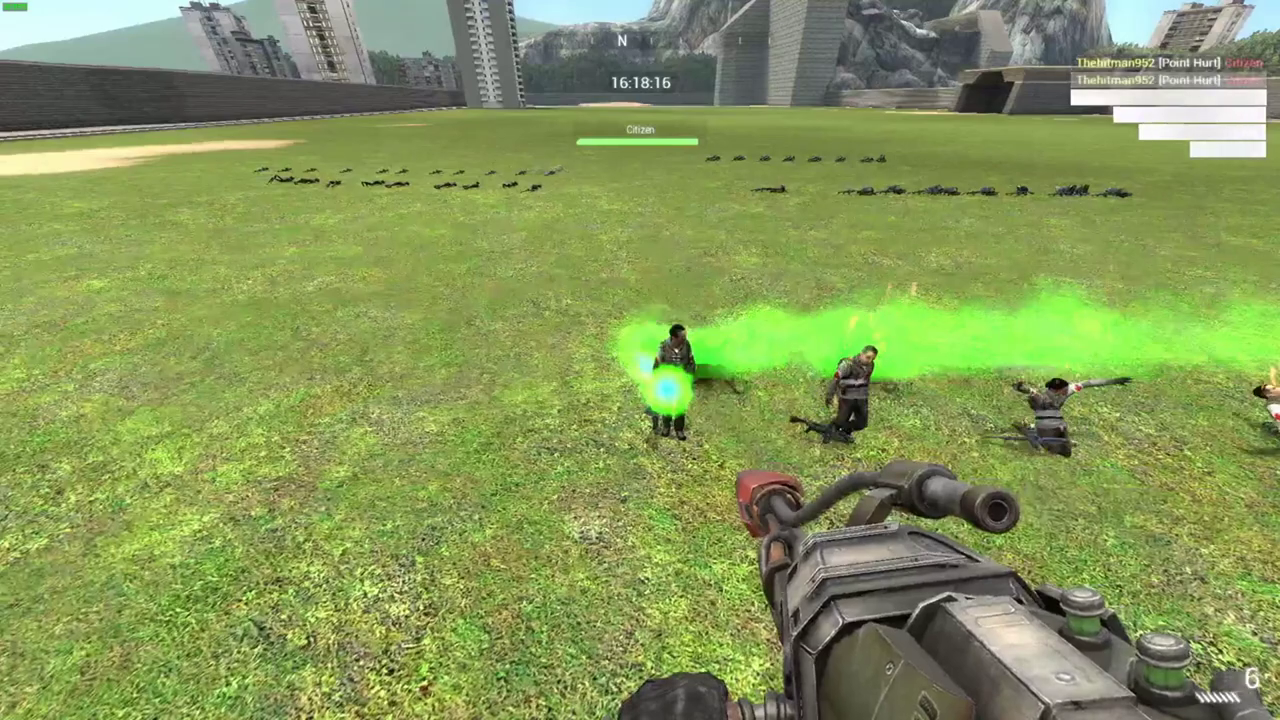
# - Spawn two Rebel NPCs and burn the newest one with green gas
pyautogui.press('q')
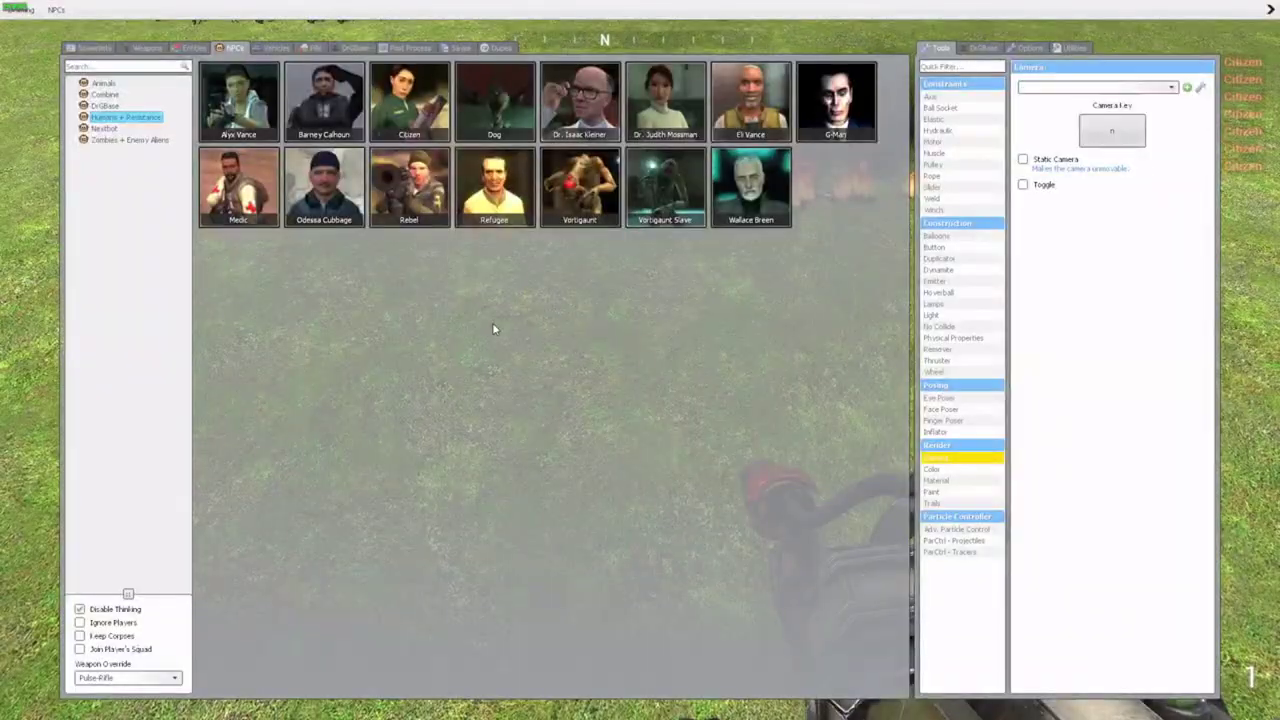
pyautogui.click(424, 220)
pyautogui.press('q')
pyautogui.click(424, 220)
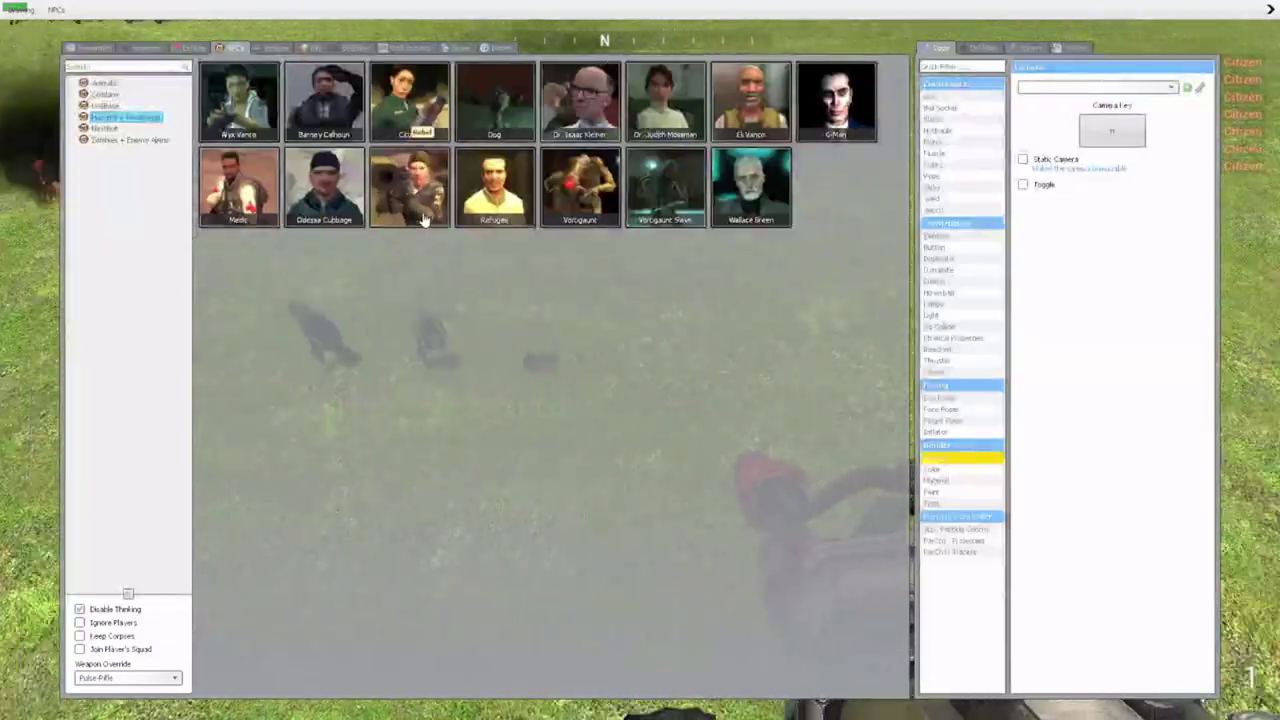
pyautogui.click(640, 360)
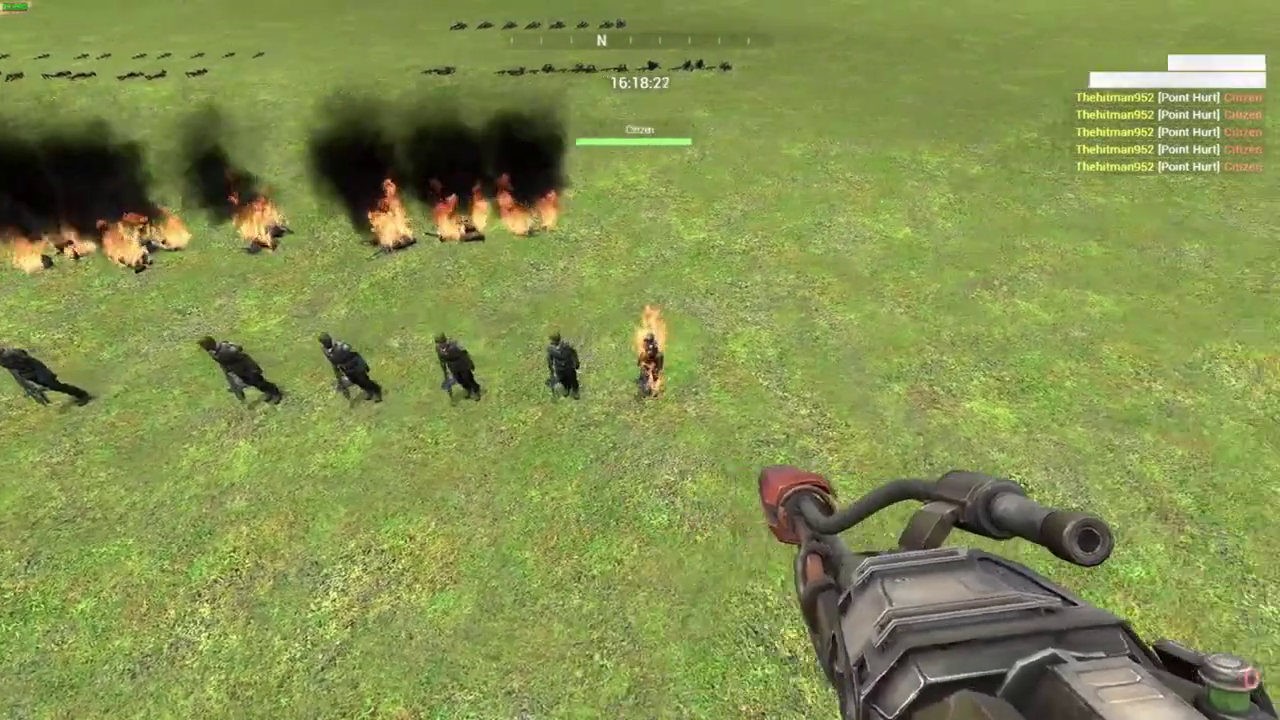
pyautogui.press('q')
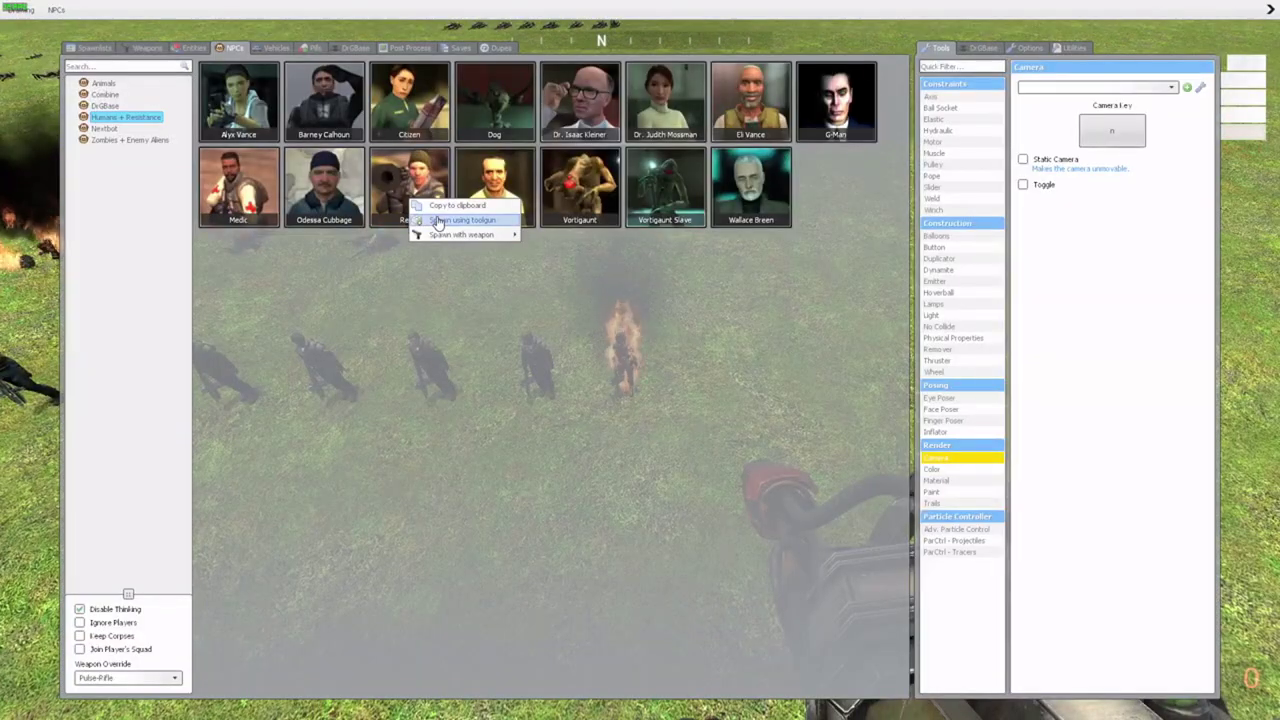
# - Re-equip the Immolator from the Raising The Bar Redux weapons with 3600 plasma ammo
pyautogui.click(437, 221)
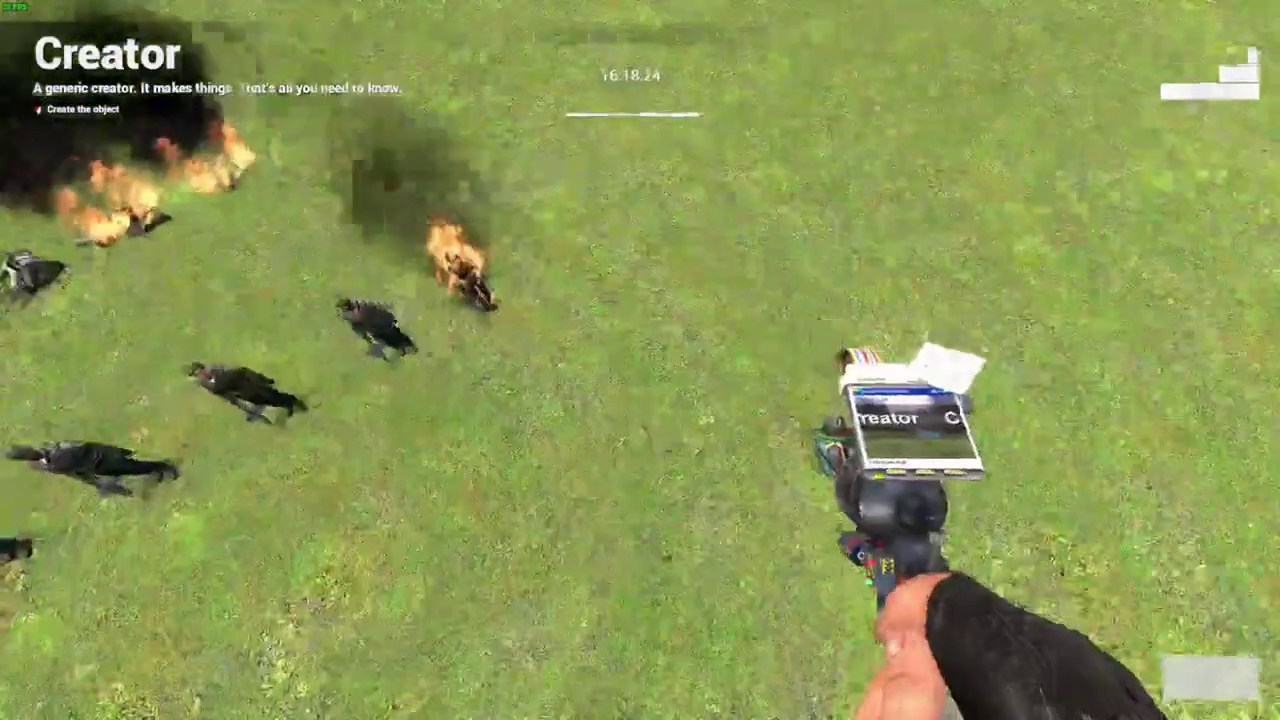
pyautogui.press('q')
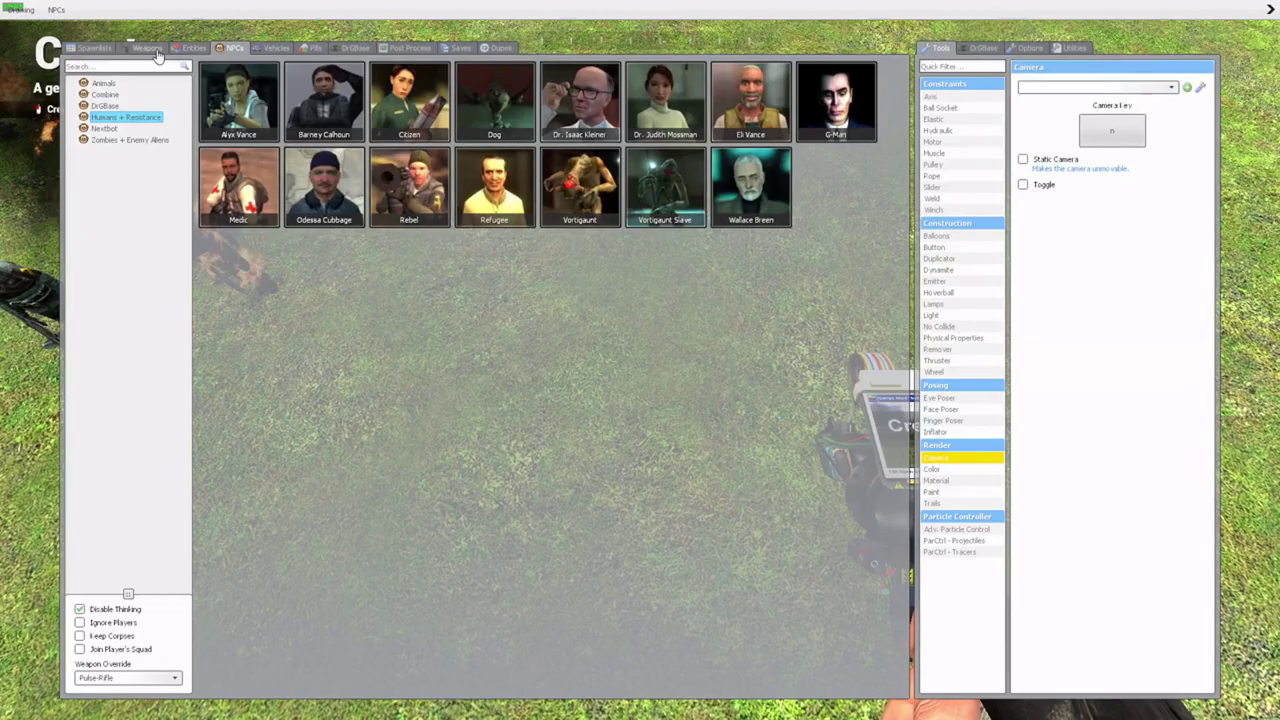
pyautogui.click(190, 48)
pyautogui.click(148, 48)
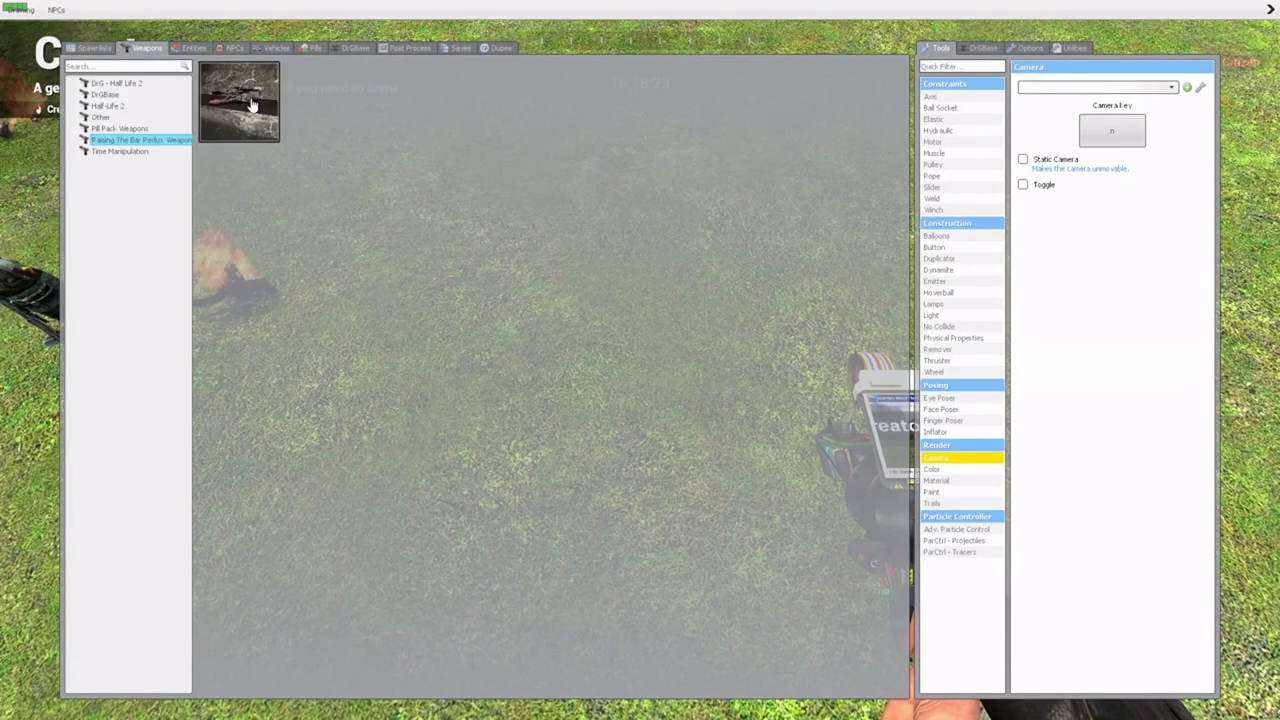
pyautogui.click(278, 121)
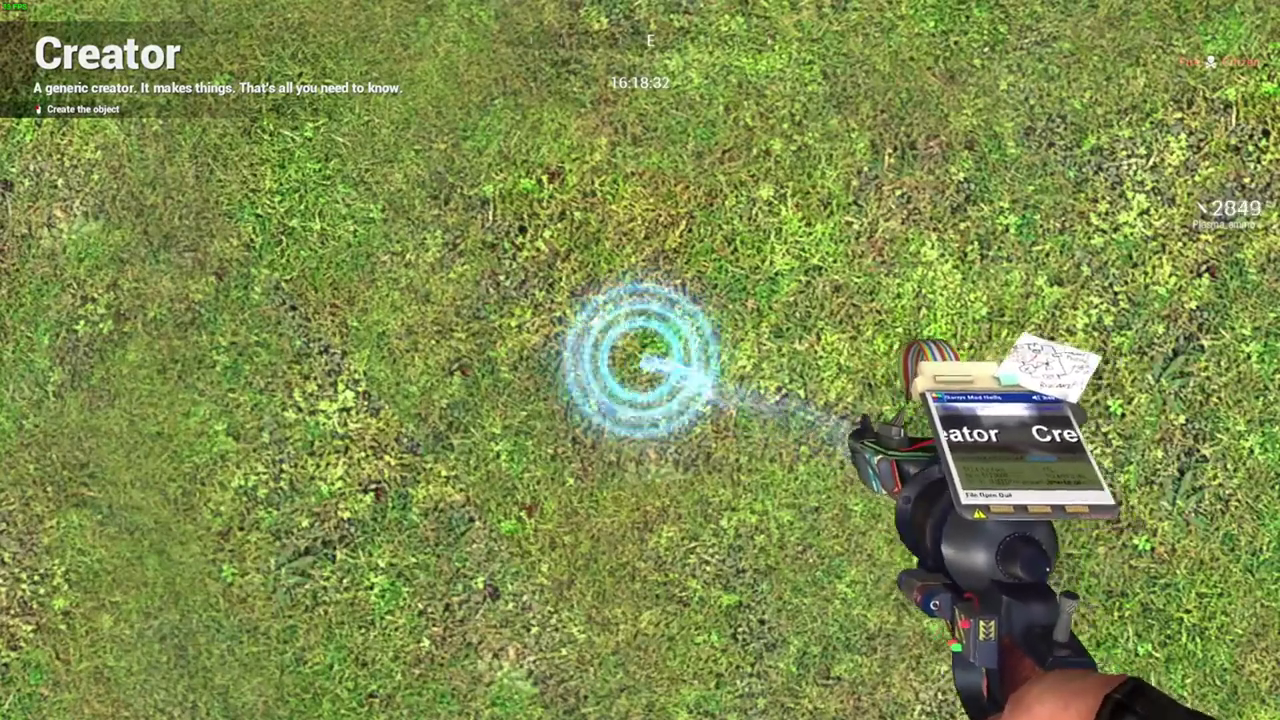
pyautogui.press('q')
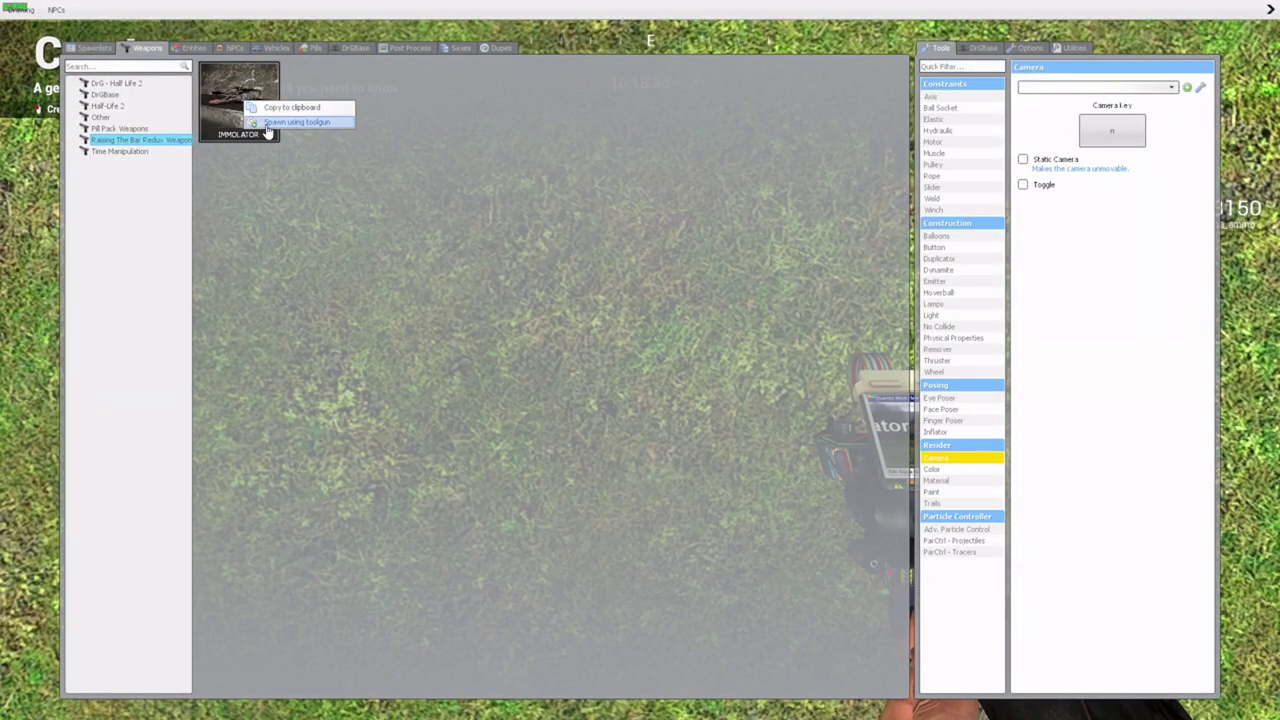
pyautogui.click(296, 121)
pyautogui.press('q')
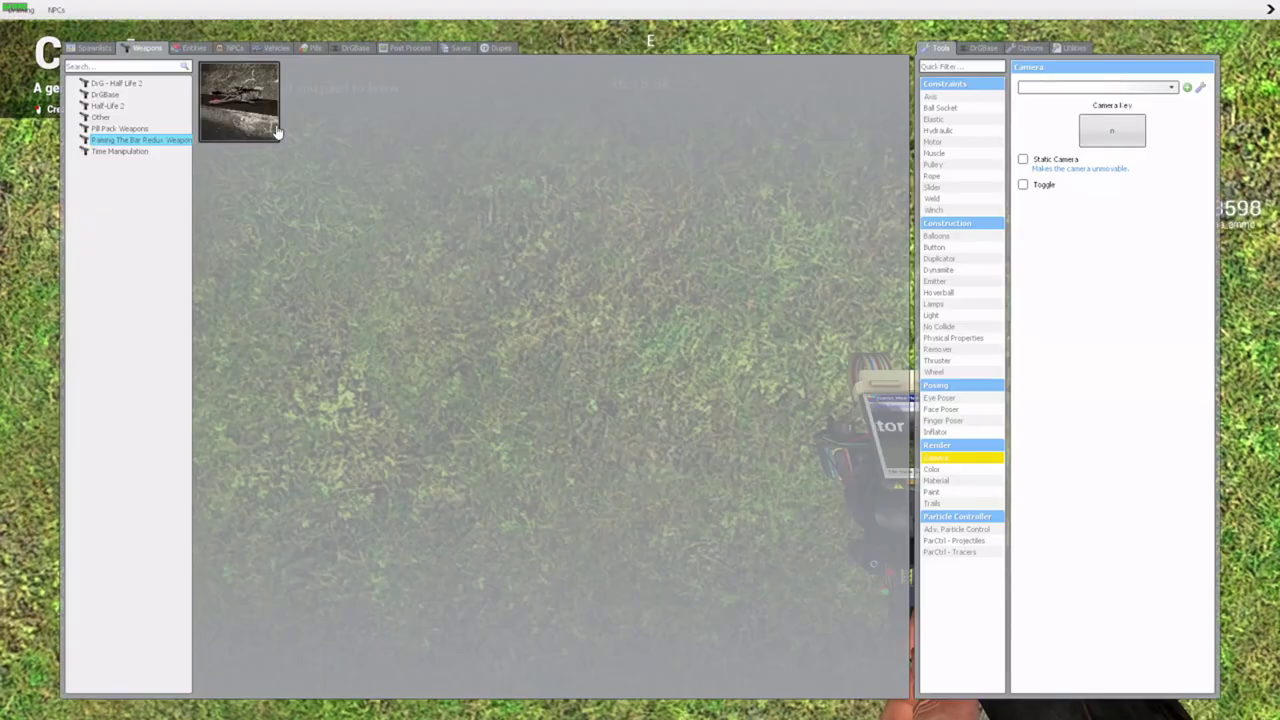
pyautogui.click(238, 100)
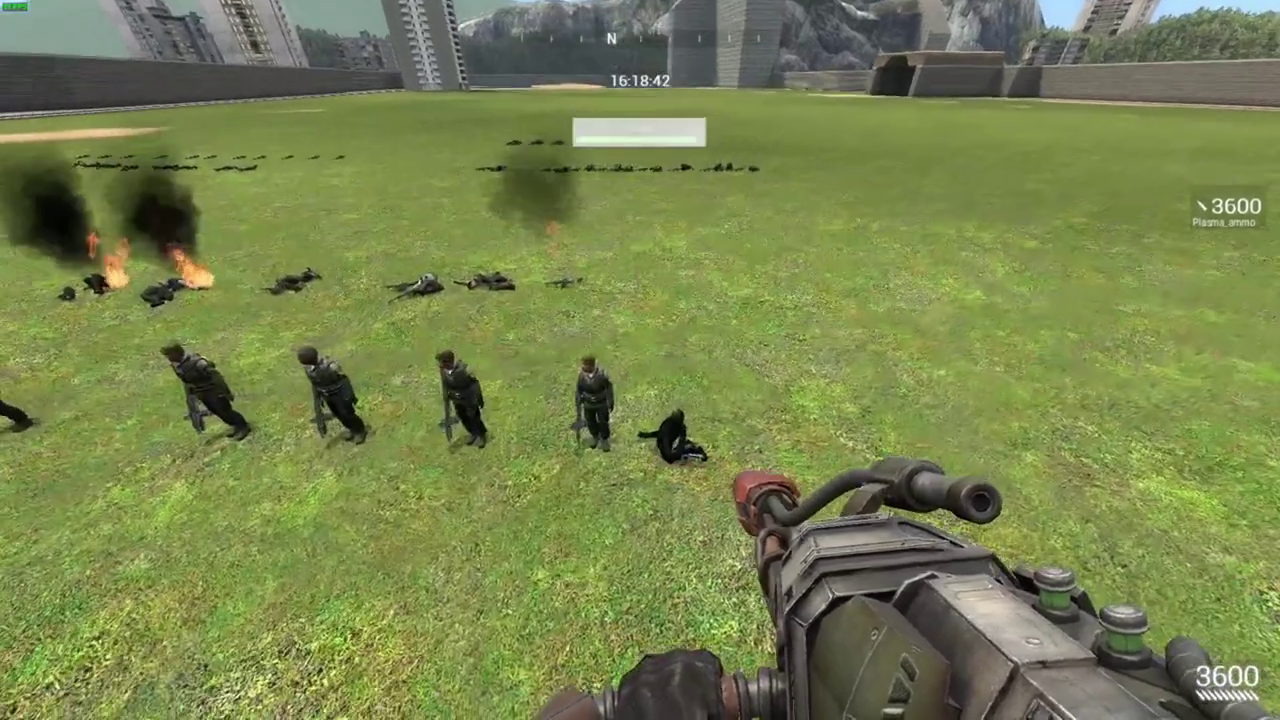
# - Sweep plasma across the standing NPCs, then burn the row of Kleiners
pyautogui.click(640, 360)
pyautogui.moveTo(640, 360); pyautogui.dragTo(640, 360)
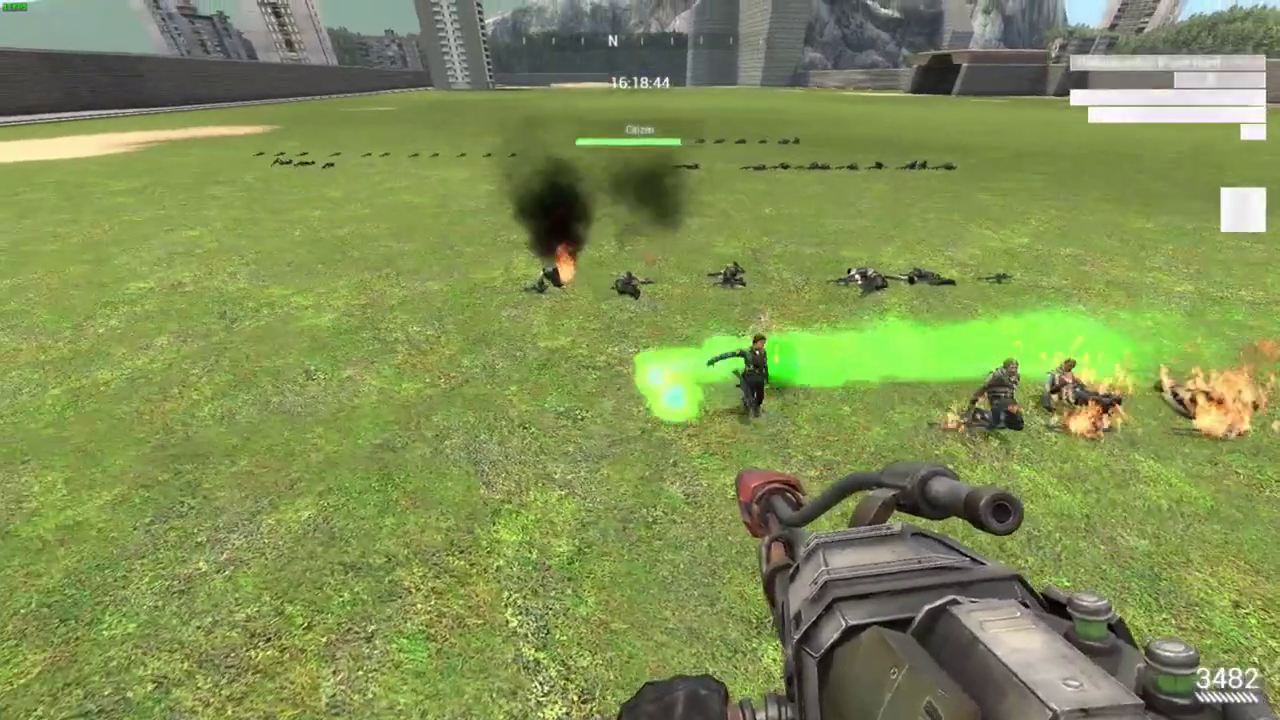
pyautogui.press('q')
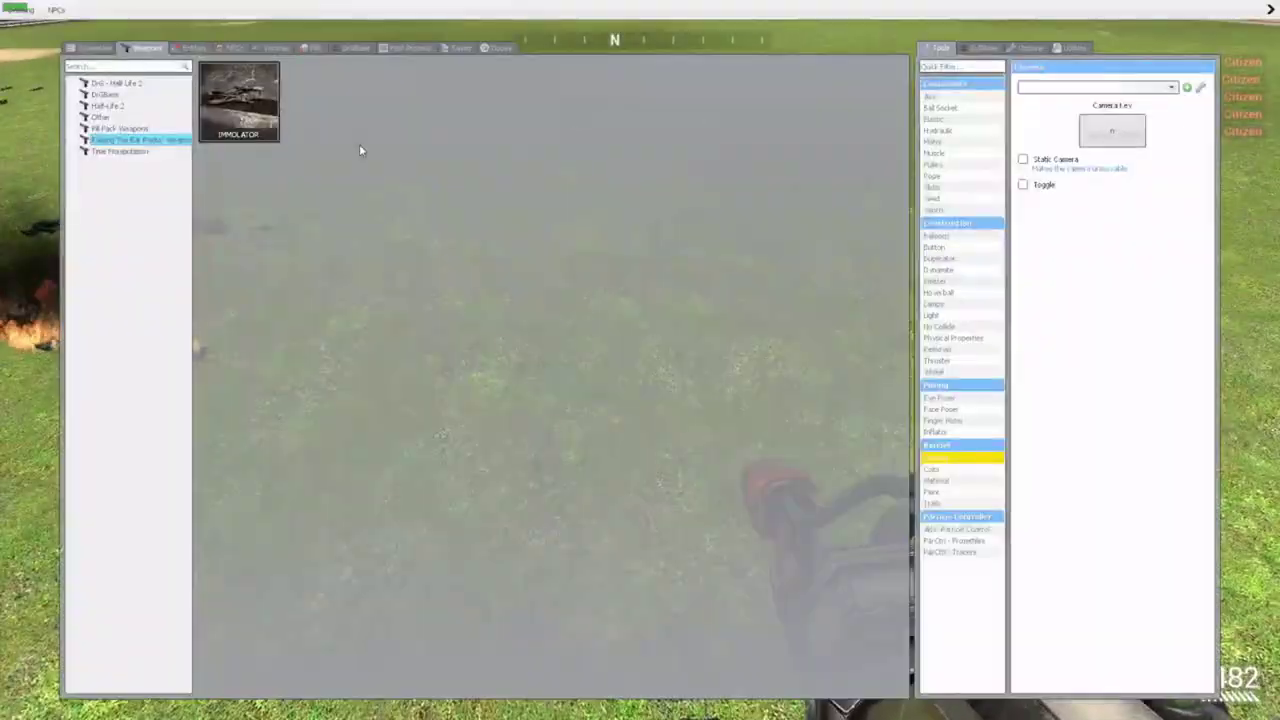
pyautogui.click(235, 48)
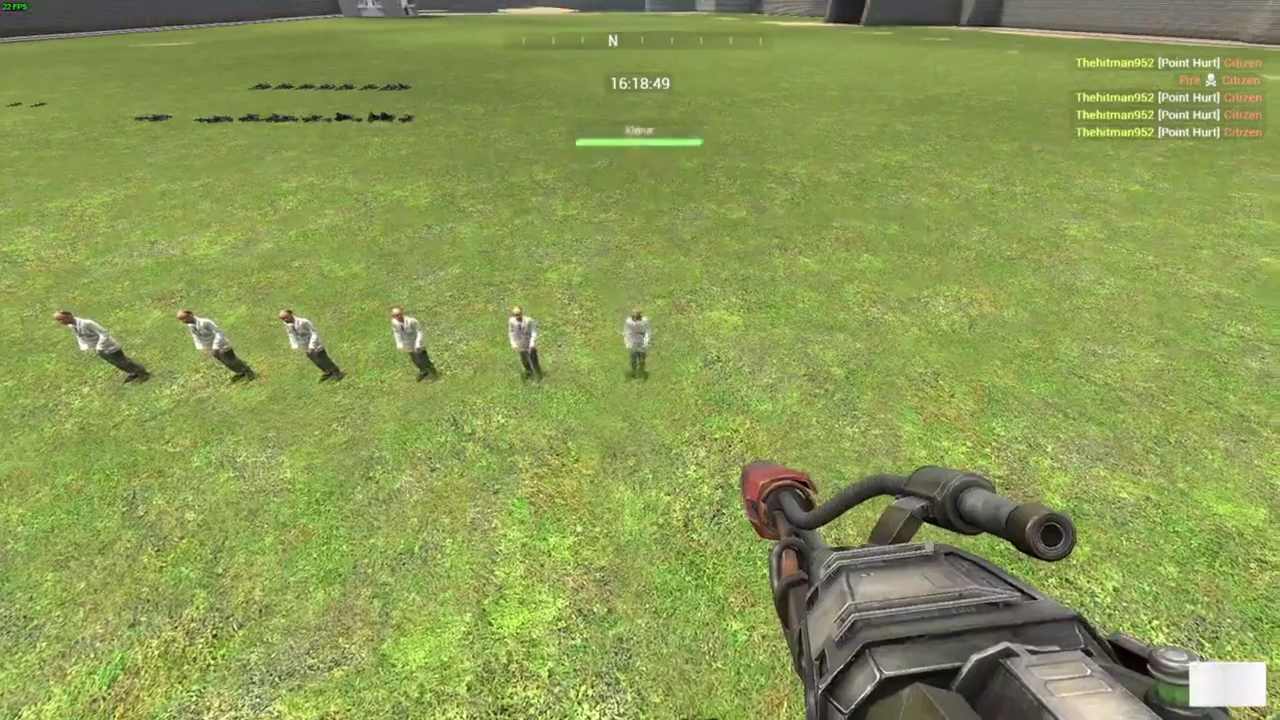
pyautogui.moveTo(640, 360); pyautogui.dragTo(640, 360)
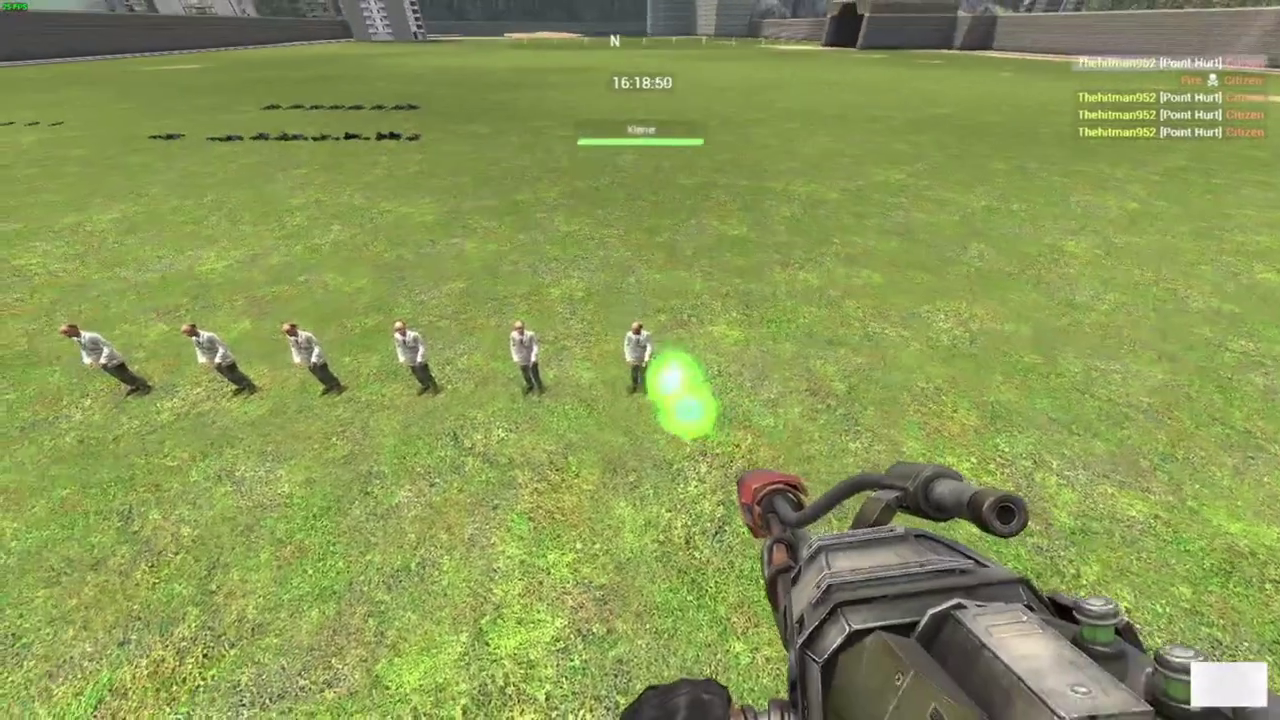
# - Spawn a row of Barney NPCs and burn them with green plasma
pyautogui.press('q')
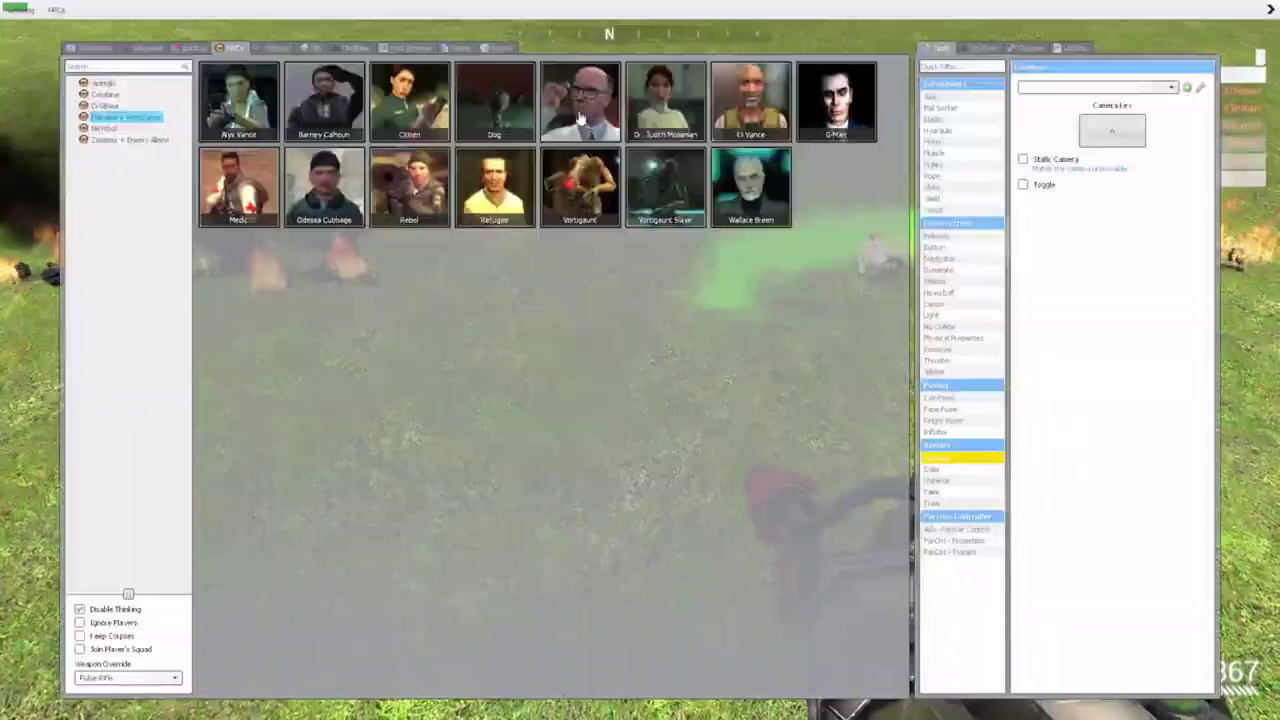
pyautogui.click(314, 113)
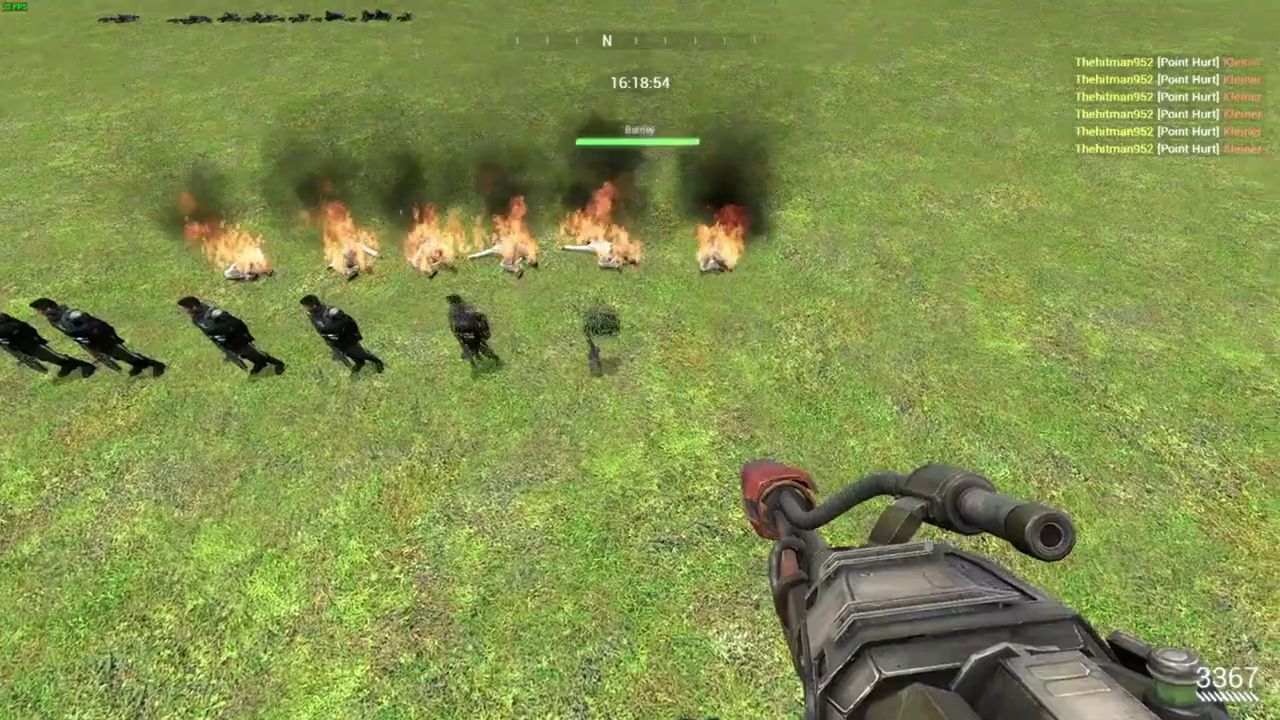
pyautogui.moveTo(640, 360); pyautogui.dragTo(640, 360)
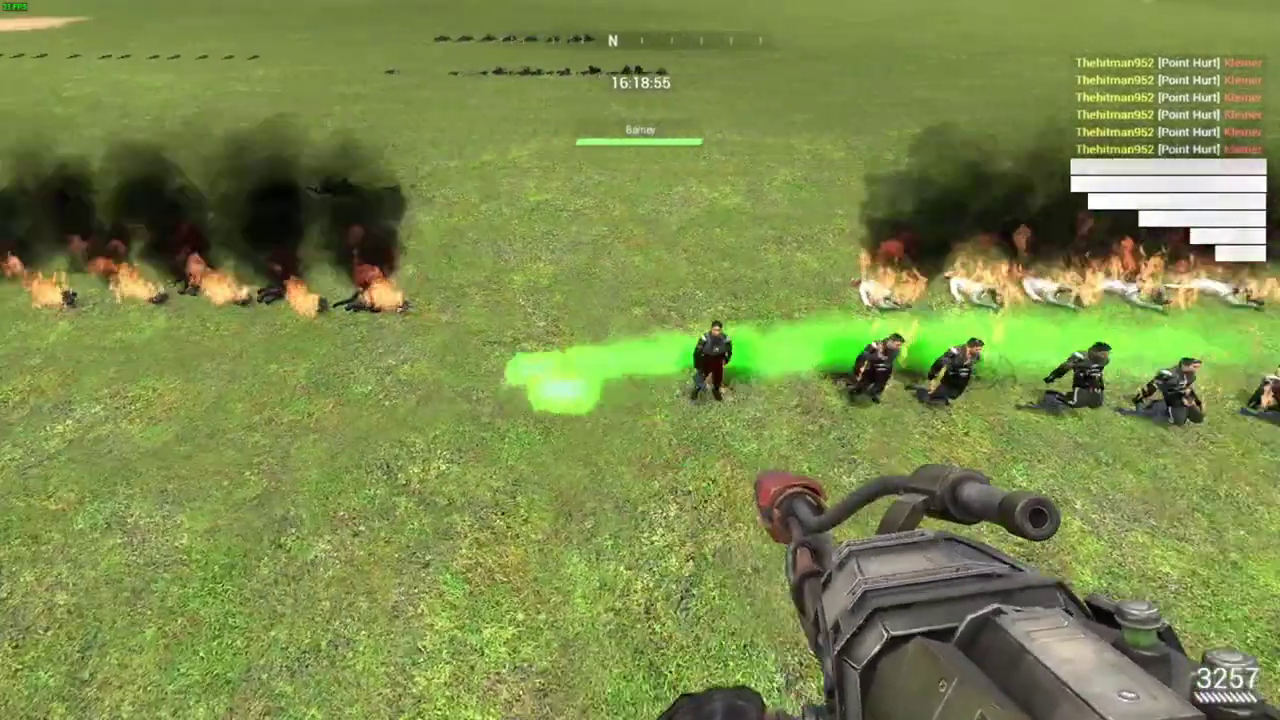
# - Spawn a row of Wallace Breen NPCs and burn them with green plasma
pyautogui.press('q')
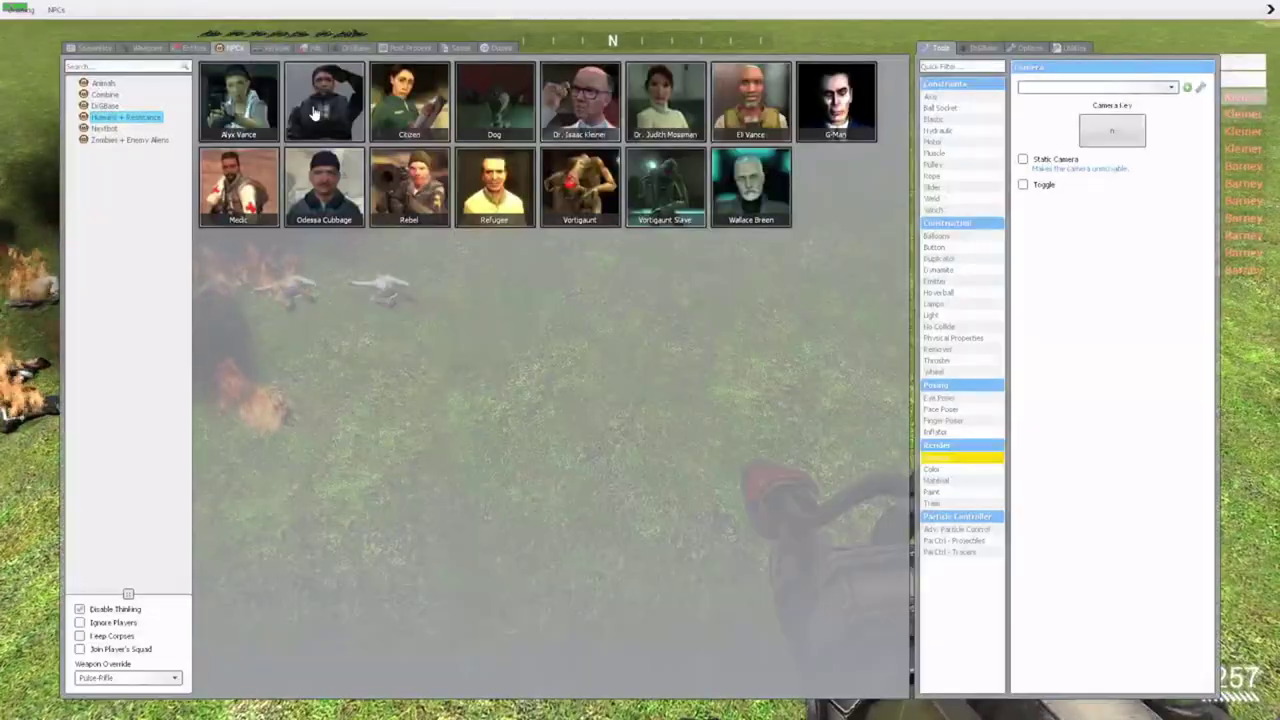
pyautogui.click(759, 223)
pyautogui.moveTo(640, 360); pyautogui.dragTo(640, 360)
pyautogui.press('q')
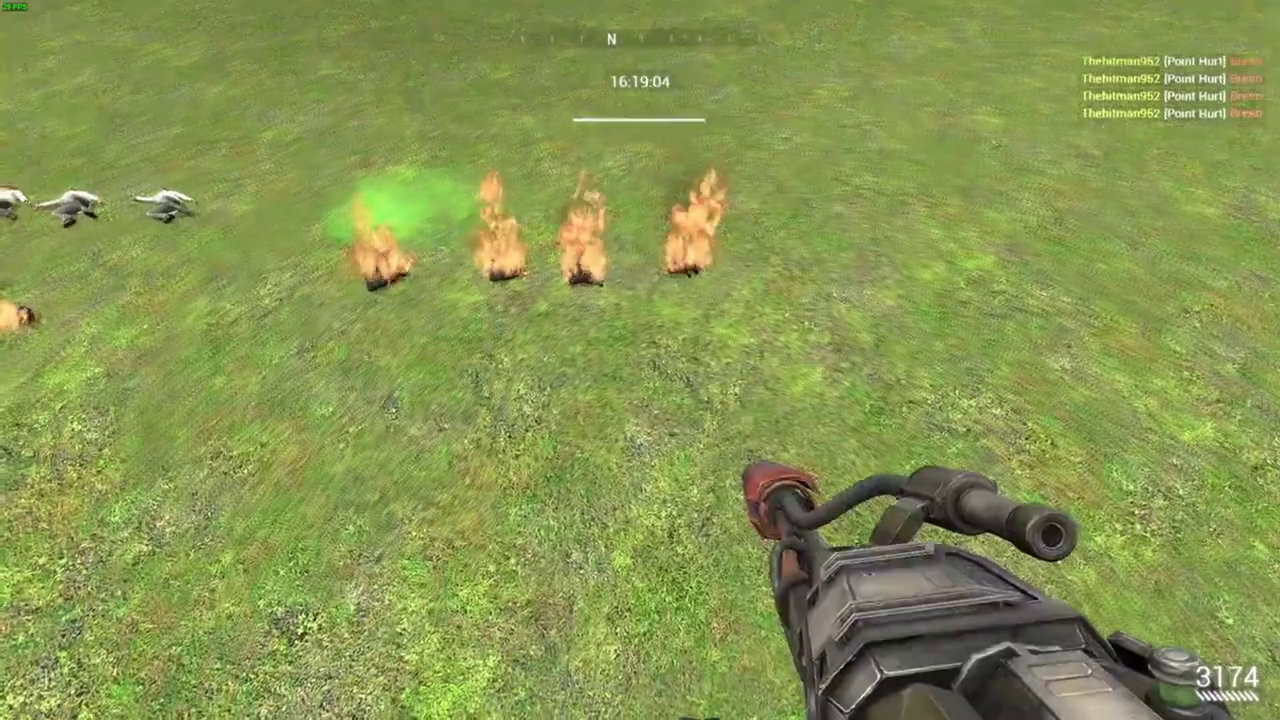
pyautogui.press('q')
# - Spawn Combine units and a Hunter-Chopper, then hit the chopper with green plasma
pyautogui.click(105, 129)
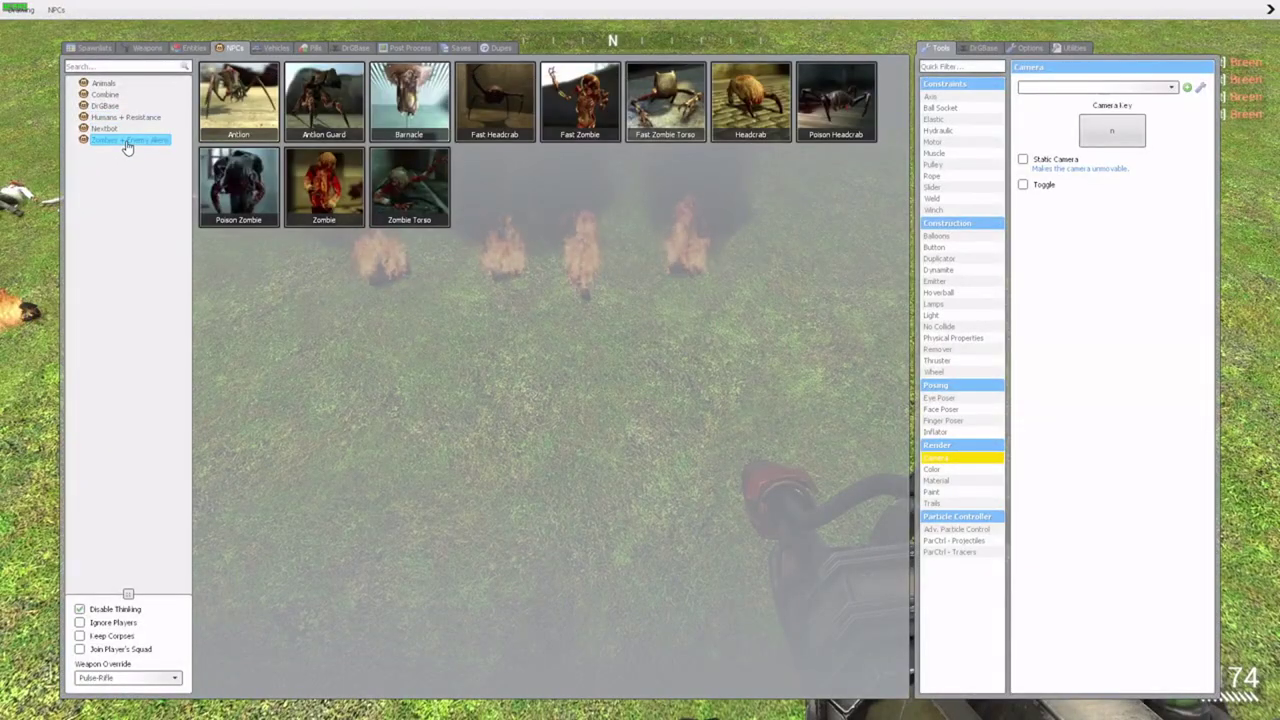
pyautogui.click(105, 106)
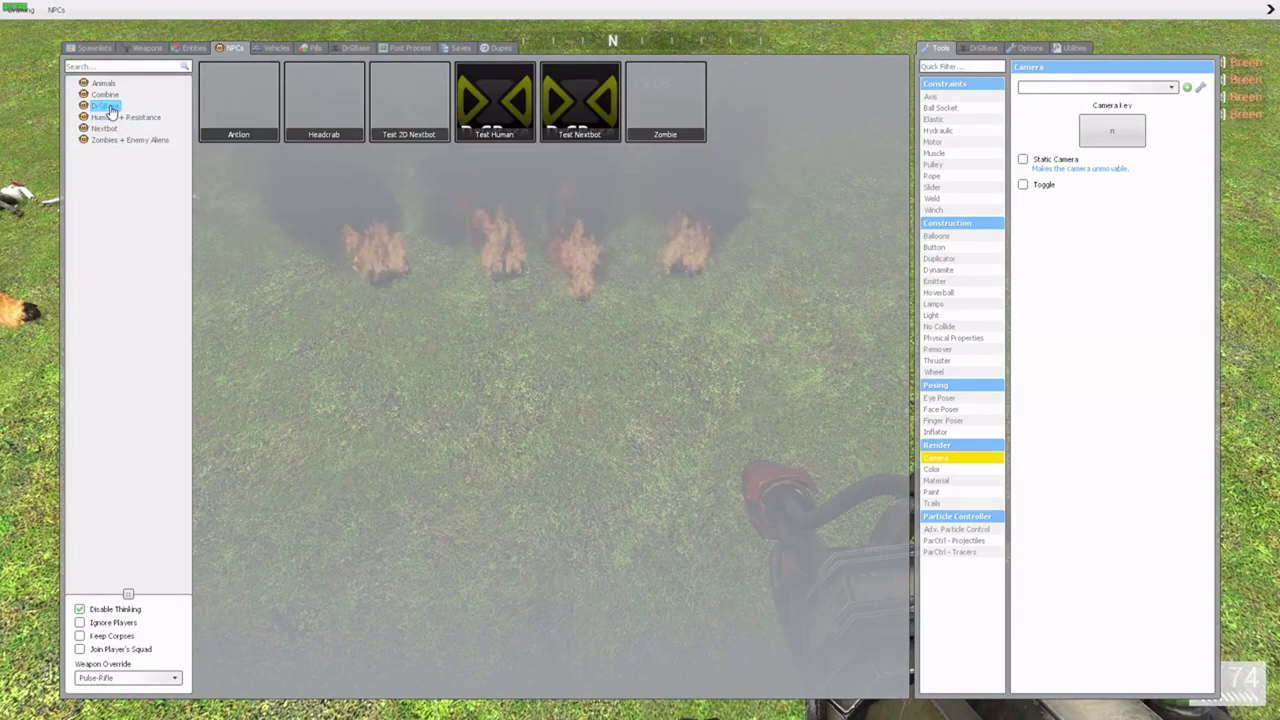
pyautogui.click(104, 96)
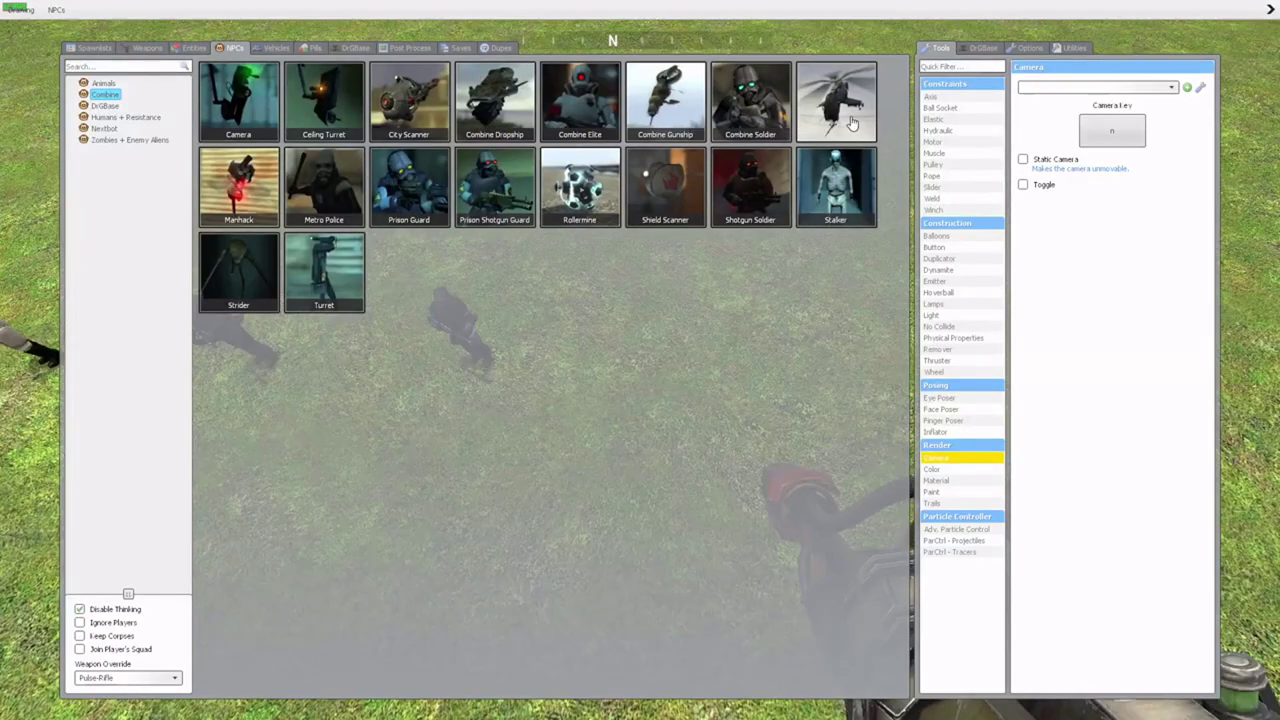
pyautogui.press('q')
pyautogui.click(640, 360)
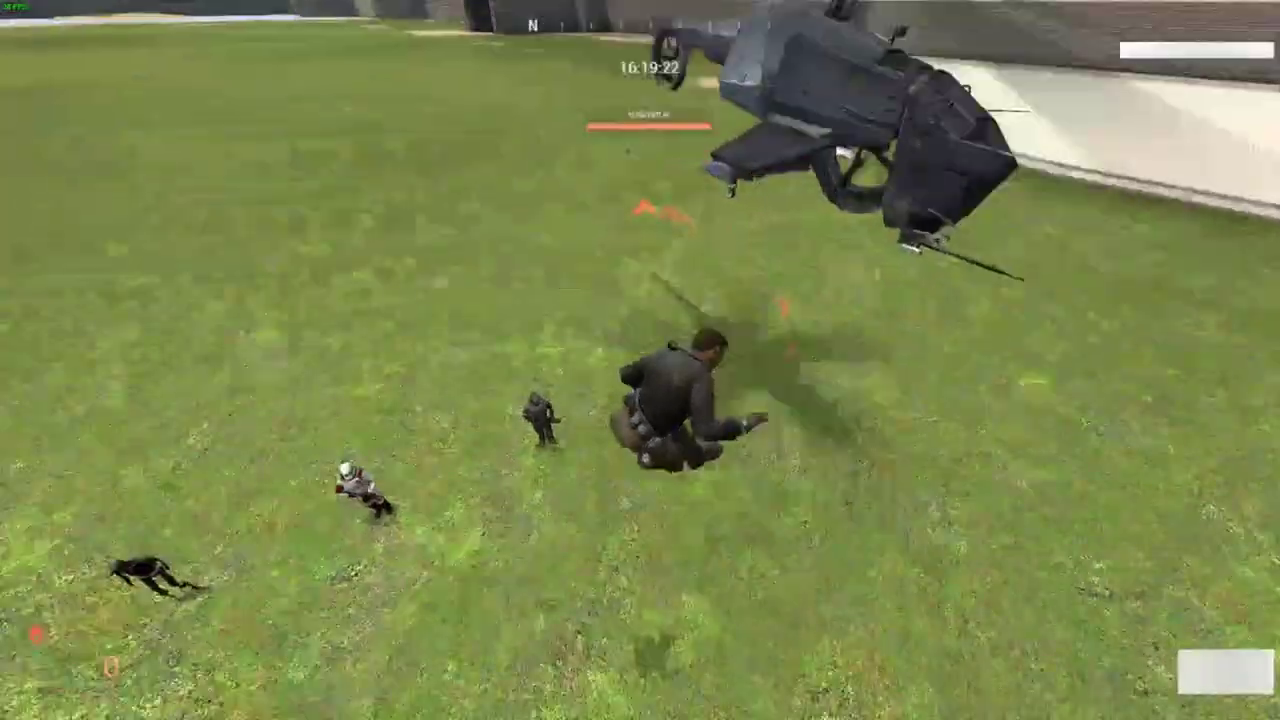
# - Undo the Hunter-Chopper, respawn, and pick a weapon from the Weapons list
pyautogui.press('z')
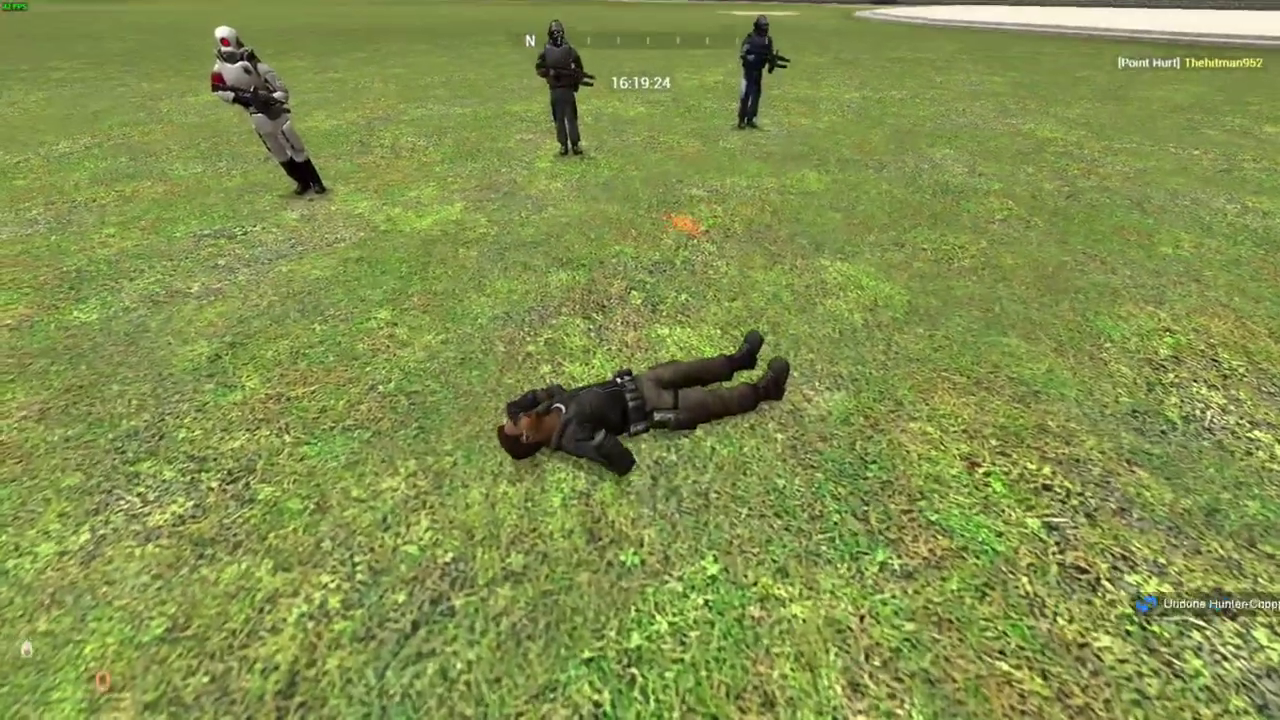
pyautogui.click(640, 360)
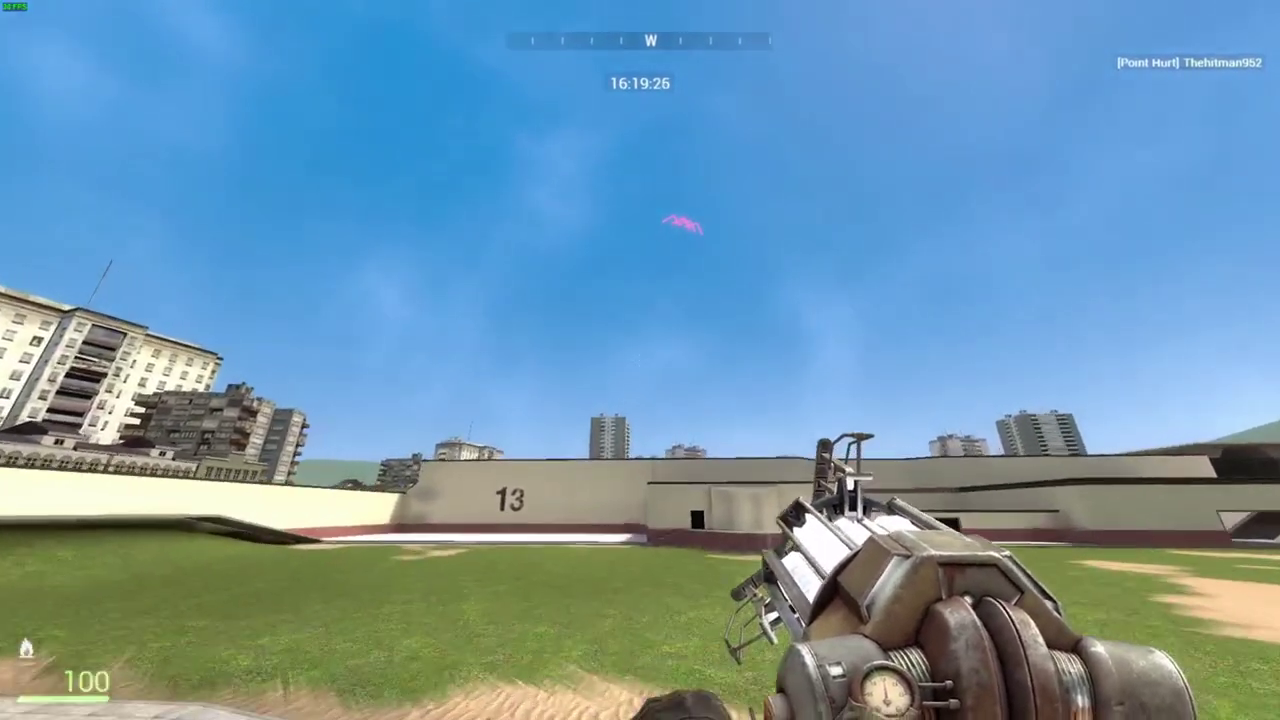
pyautogui.press('q')
pyautogui.click(147, 48)
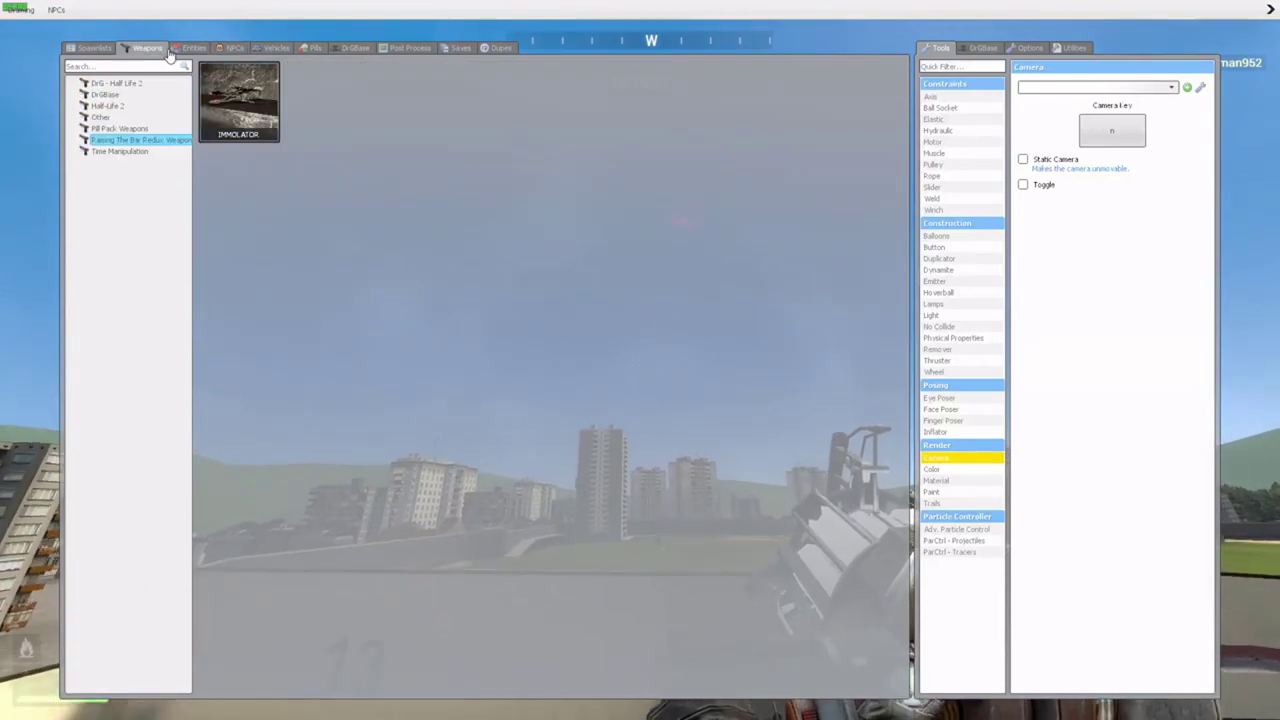
pyautogui.click(278, 95)
# - Fire the Creator tool at the grass, then bring the weapons list back up
pyautogui.press('q')
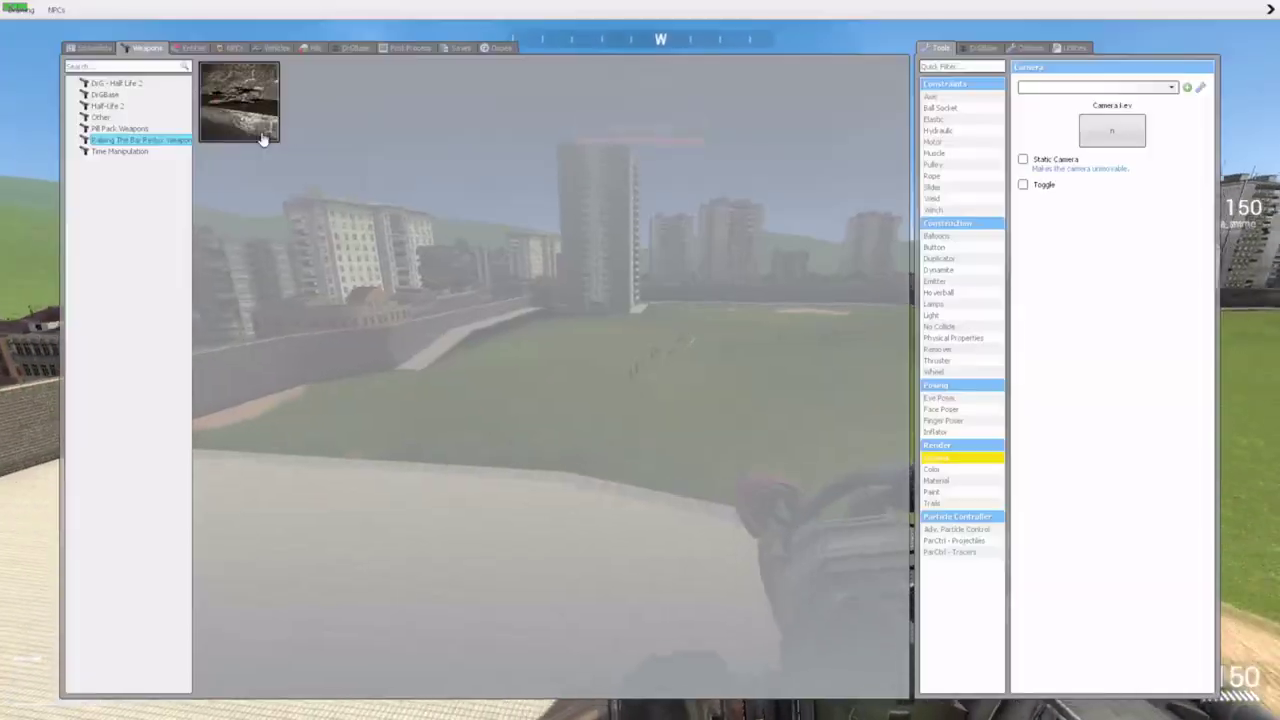
pyautogui.click(640, 360)
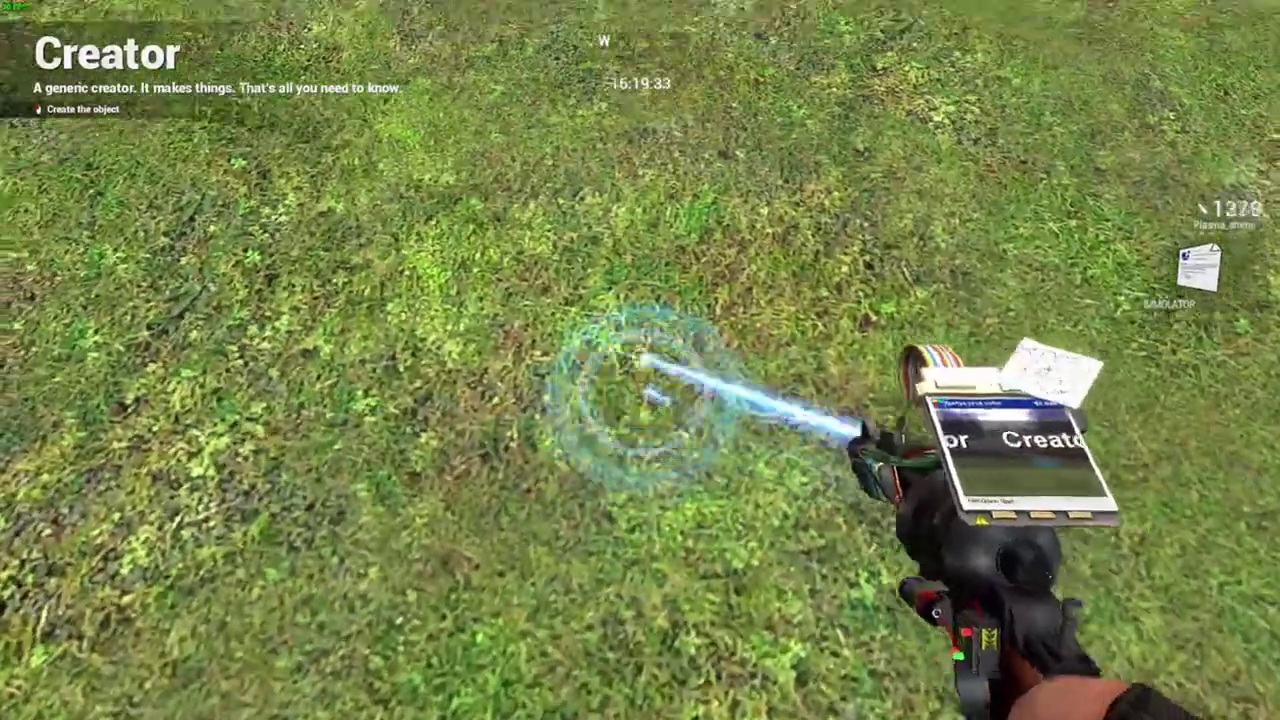
pyautogui.click(640, 360)
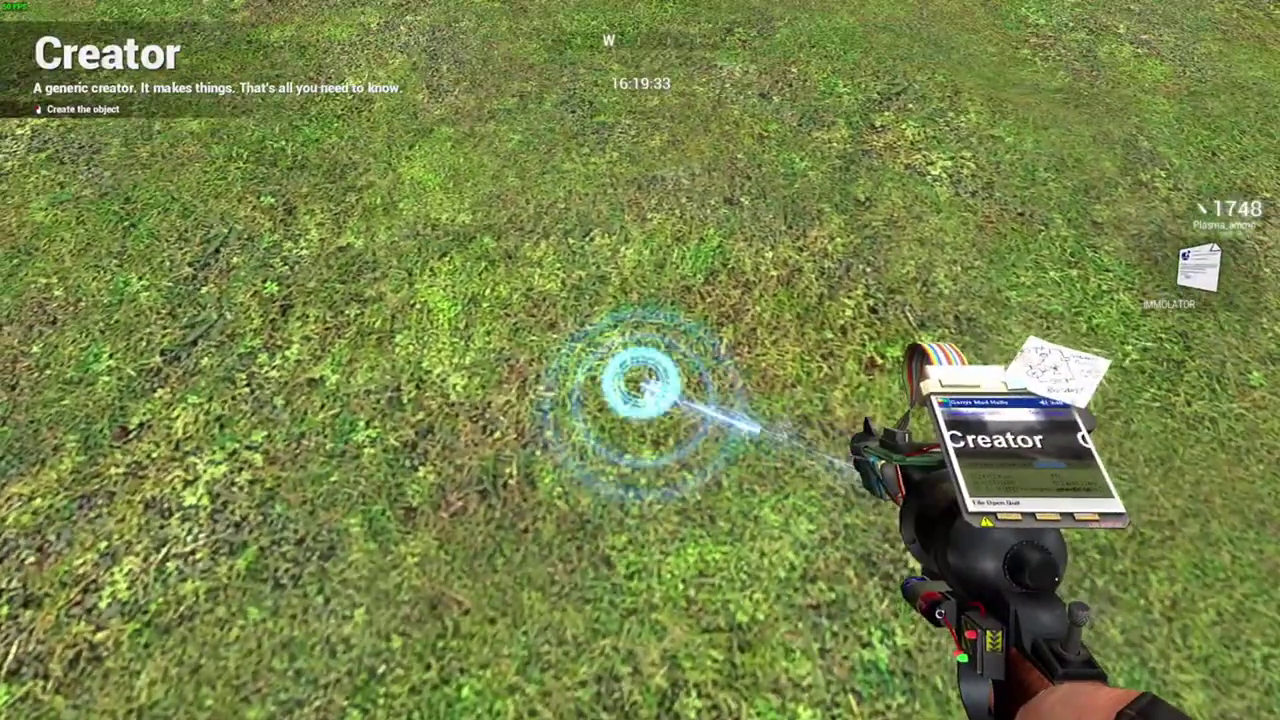
pyautogui.press('q')
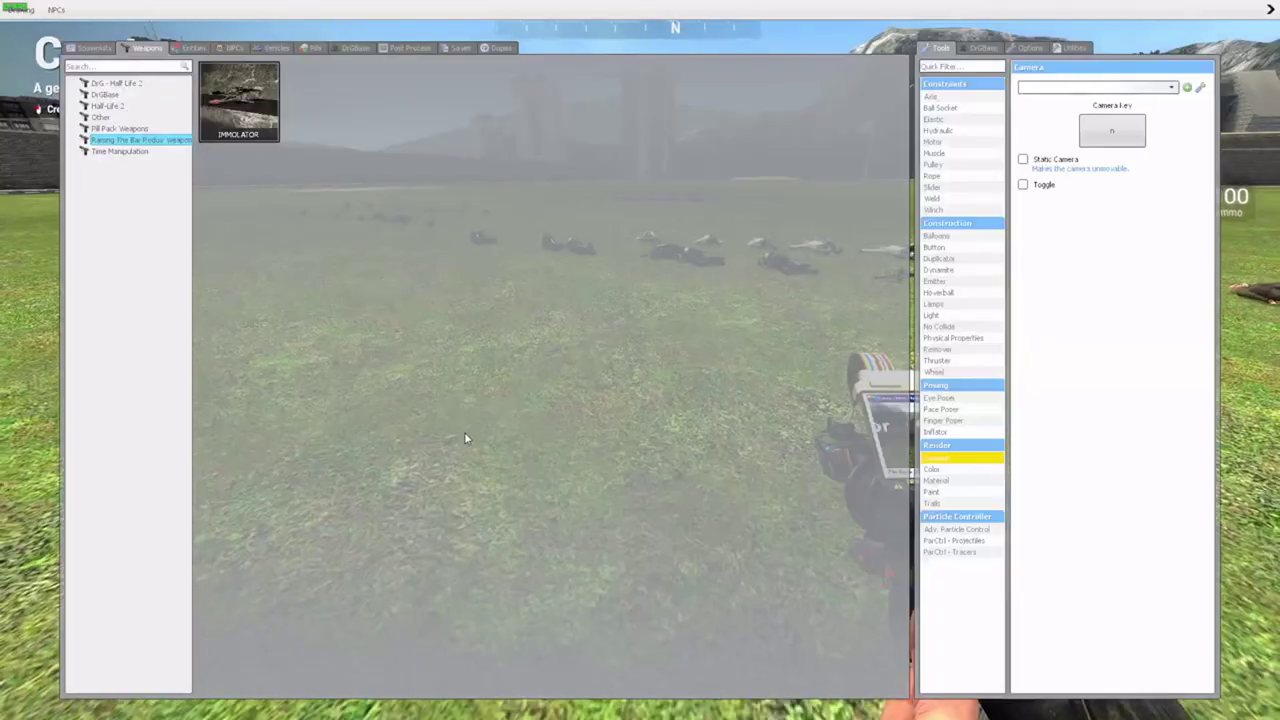
# - Re-equip the Immolator and sweep green plasma from the Metro Police unit across the Combine soldiers
pyautogui.click(240, 105)
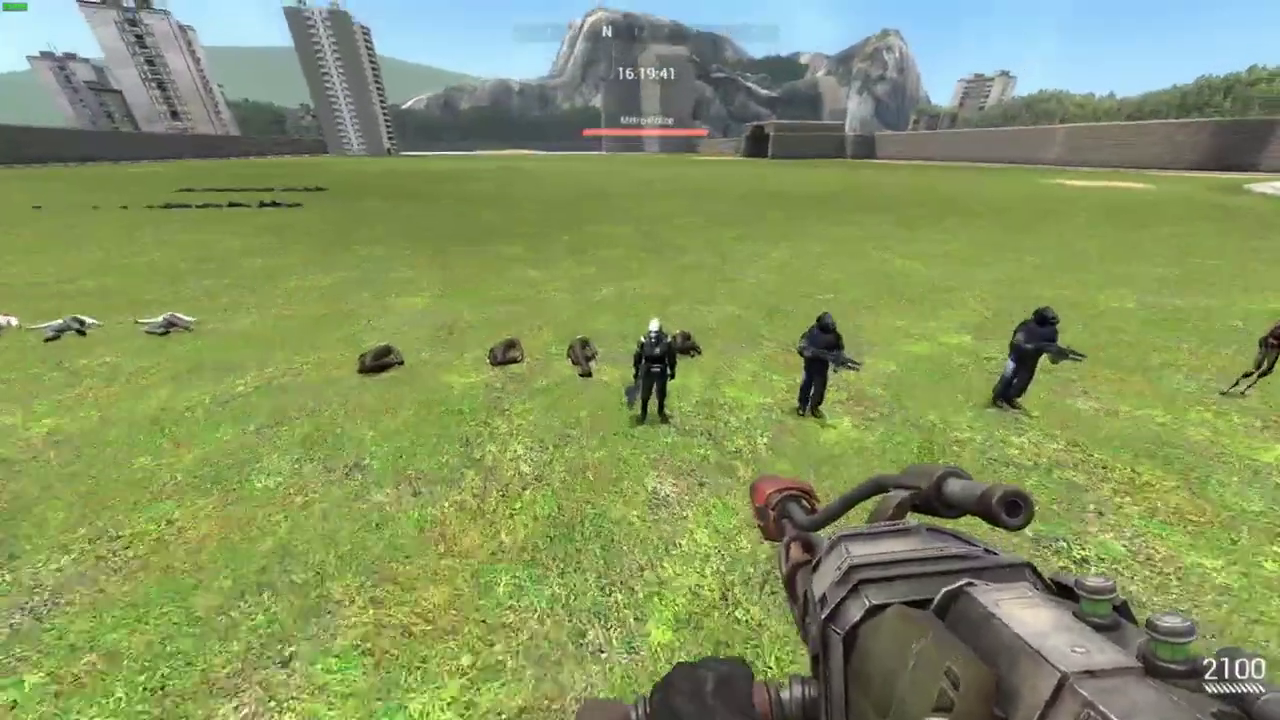
pyautogui.click(640, 360)
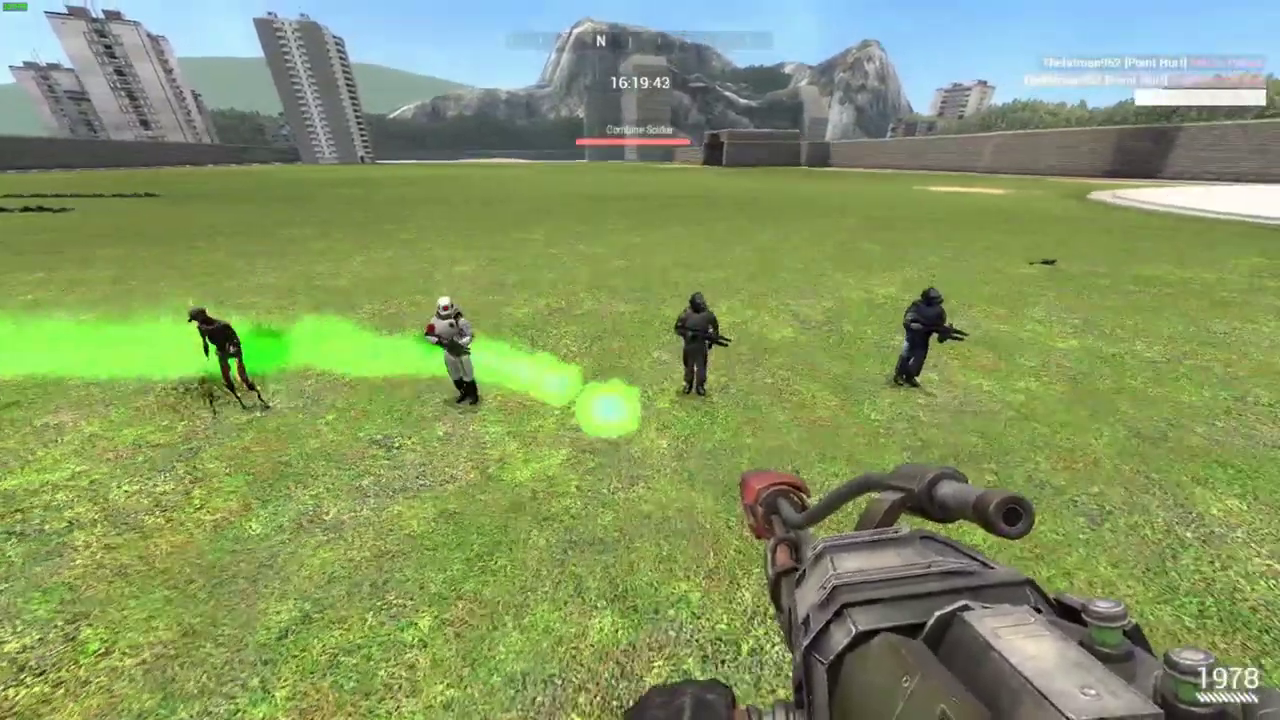
pyautogui.moveTo(640, 360); pyautogui.dragTo(640, 360)
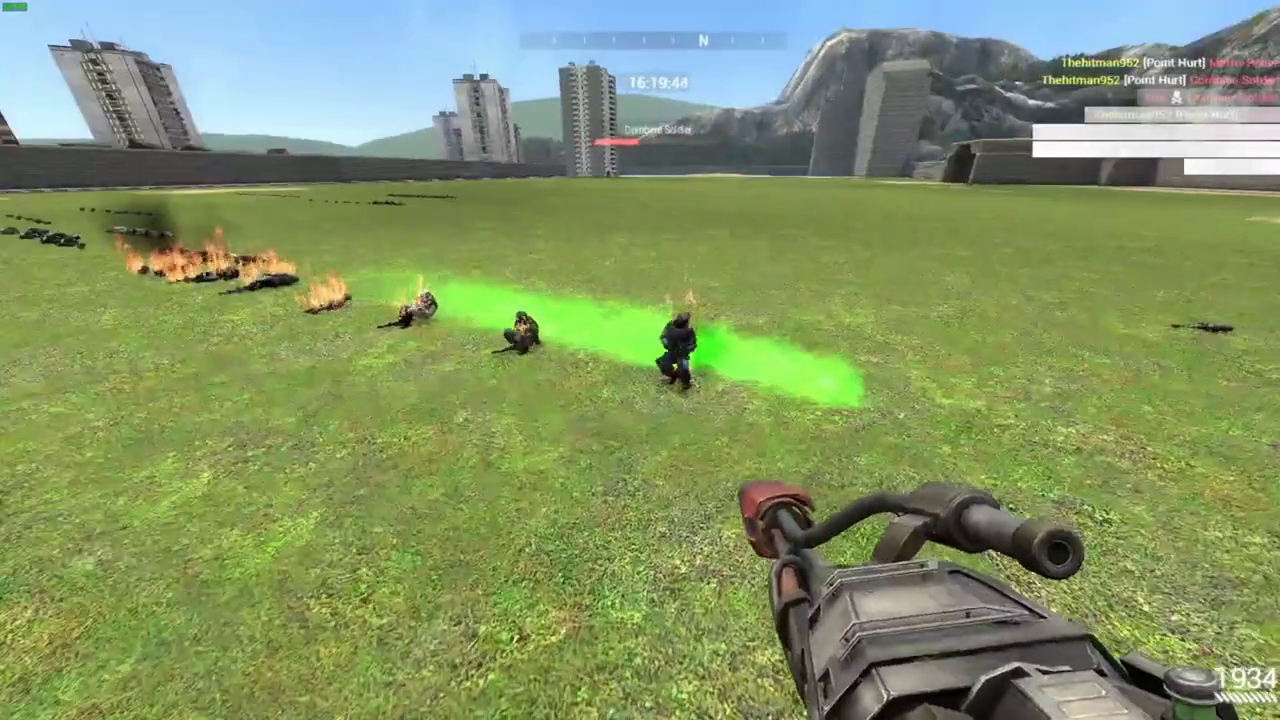